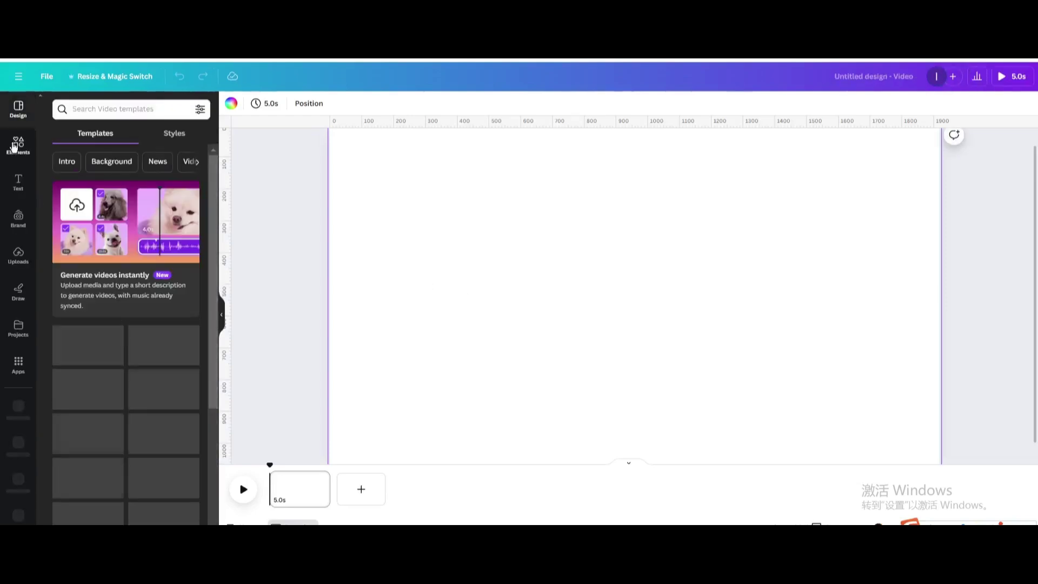
- Add the recently used beach photo of the woman and stretch it to fill the page
{"action": "left_click", "coordinate": [18, 145]}
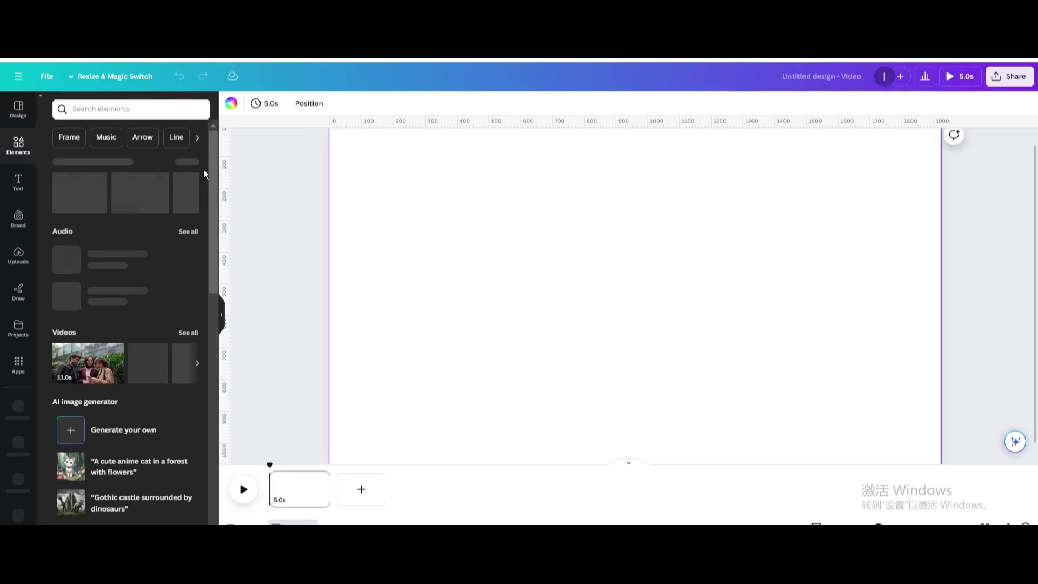
{"action": "left_click", "coordinate": [189, 163]}
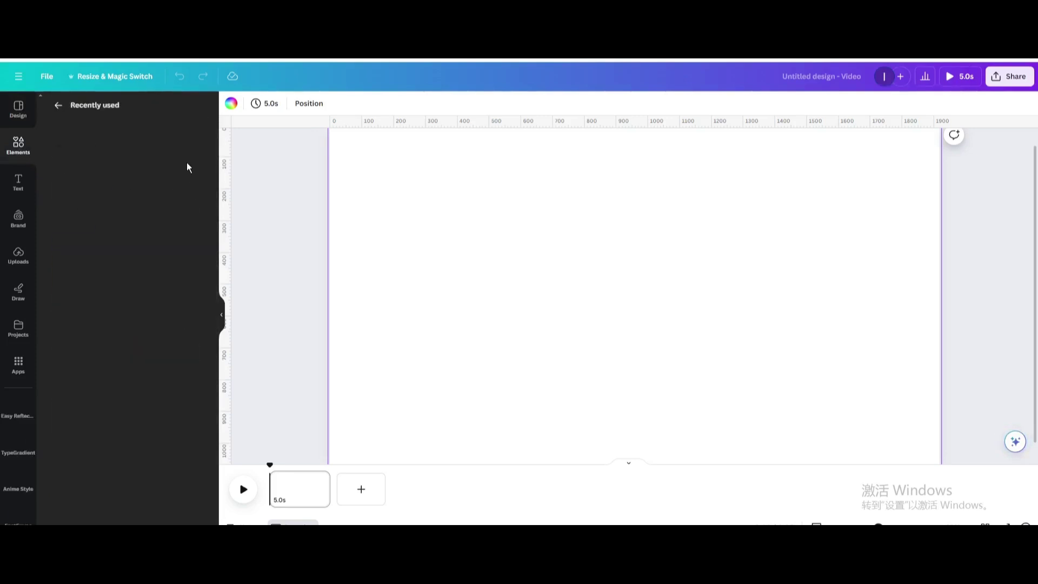
{"action": "left_click", "coordinate": [90, 378]}
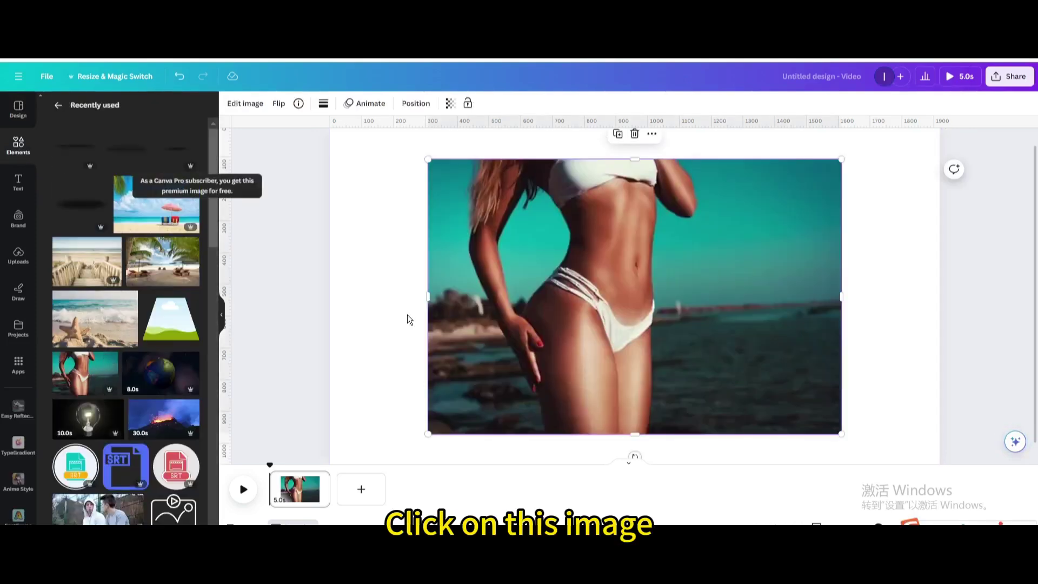
{"action": "left_click_drag", "start_coordinate": [462, 269], "coordinate": [383, 240]}
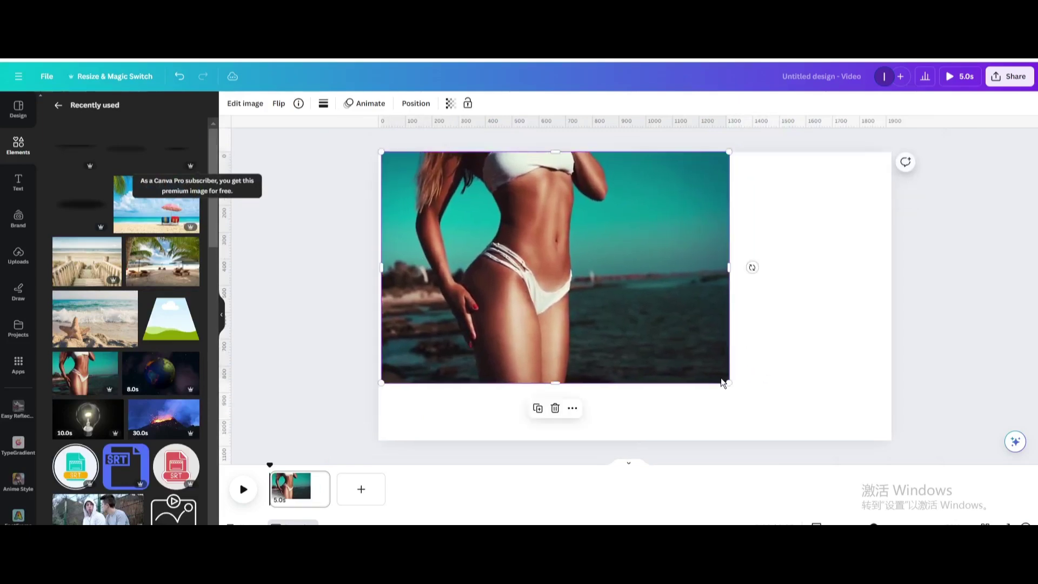
{"action": "left_click_drag", "start_coordinate": [693, 367], "coordinate": [916, 448]}
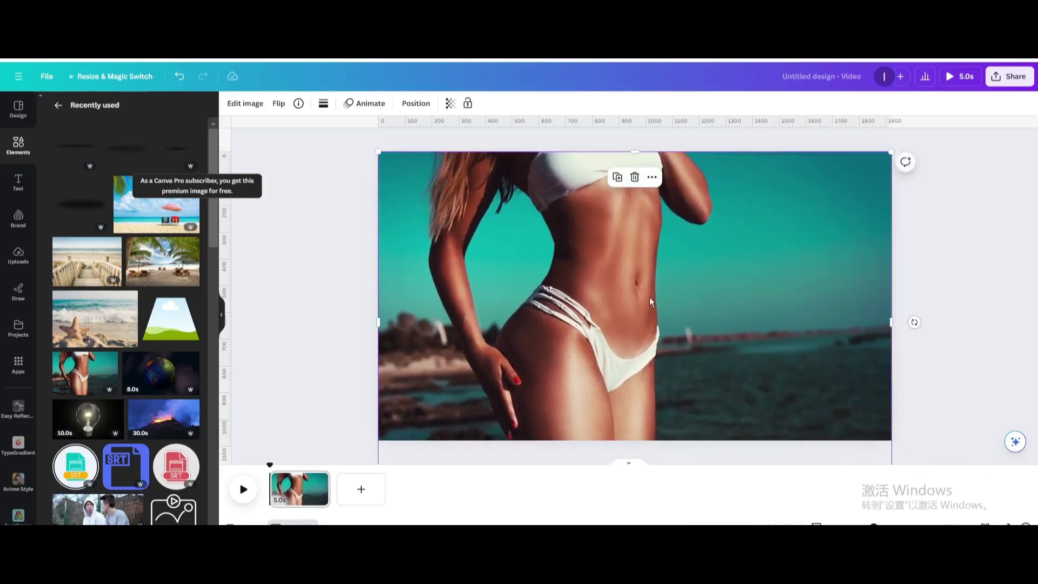
- Add a 'BEACH VIBES' heading in Archivo Black and enlarge it across the photo
{"action": "left_click", "coordinate": [28, 184]}
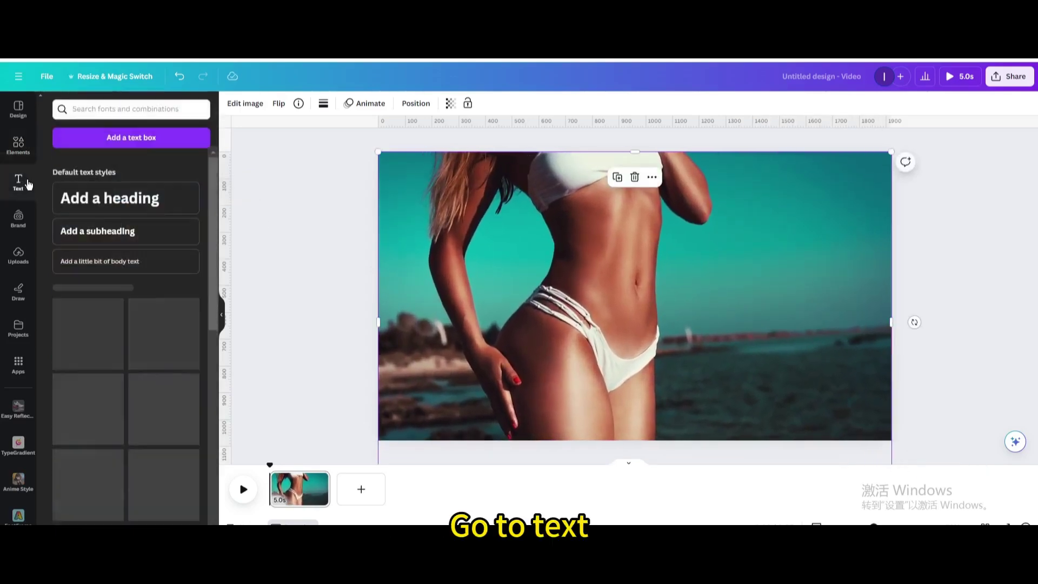
{"action": "left_click", "coordinate": [93, 208]}
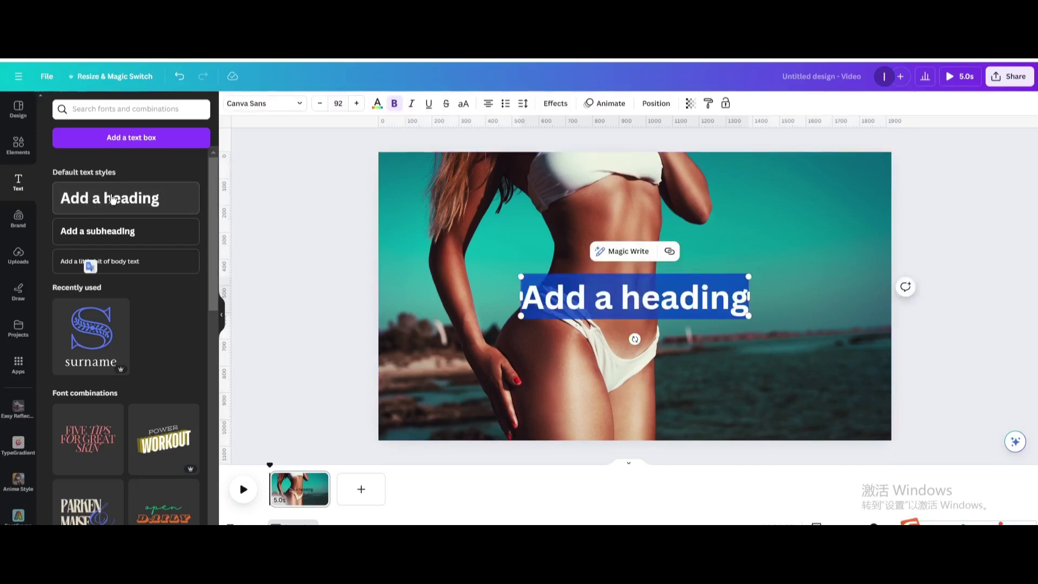
{"action": "type", "text": "BEACH"}
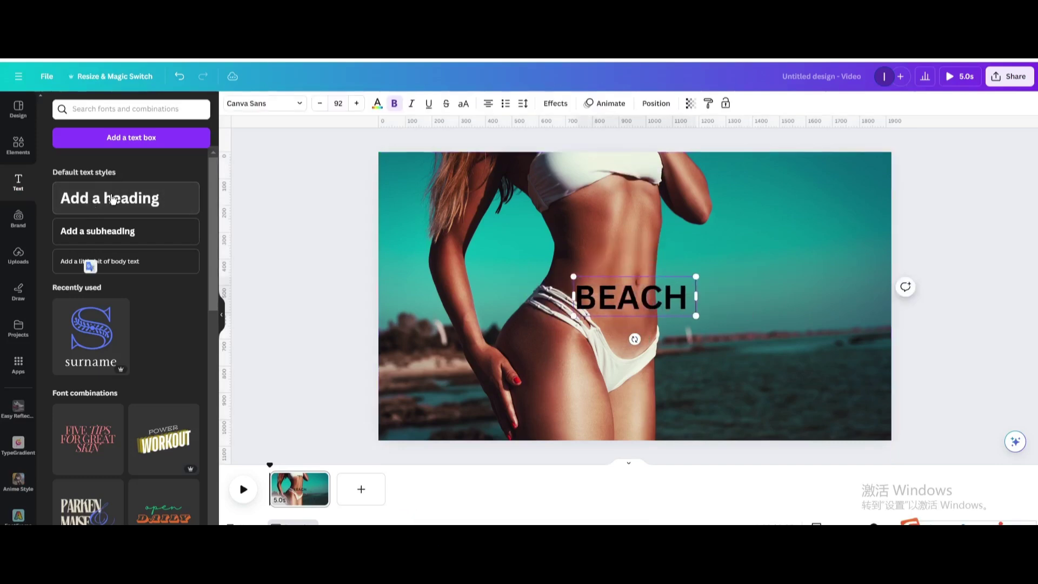
{"action": "type", "text": " VIBES"}
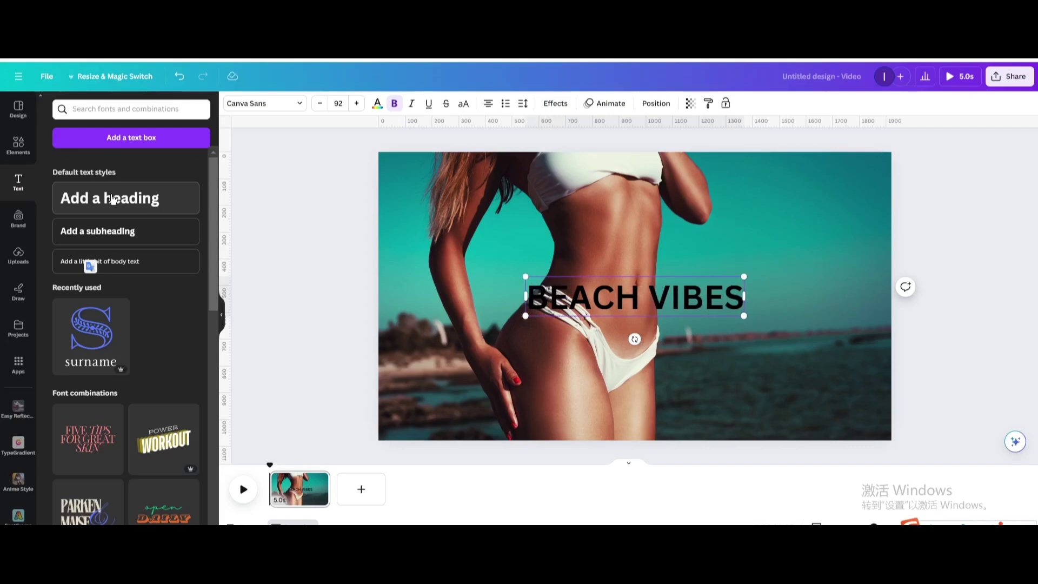
{"action": "left_click", "coordinate": [304, 107]}
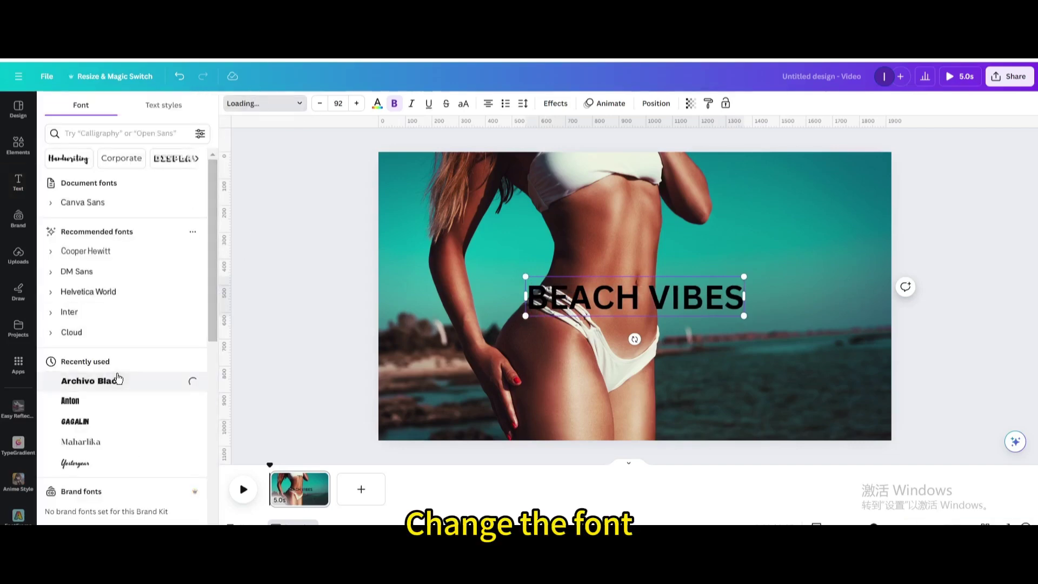
{"action": "left_click", "coordinate": [119, 375]}
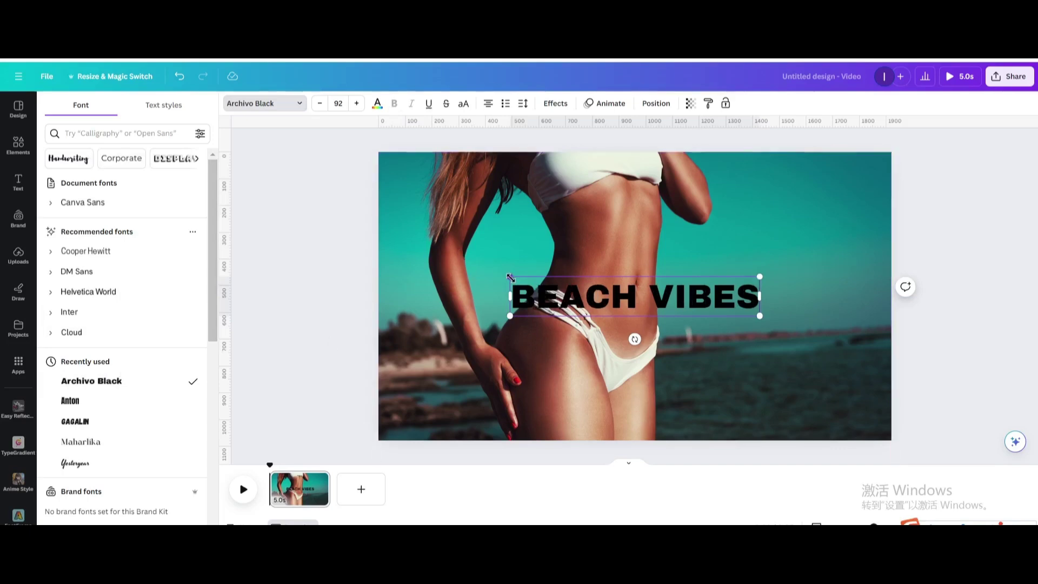
{"action": "left_click_drag", "start_coordinate": [510, 276], "coordinate": [400, 276]}
{"action": "left_click_drag", "start_coordinate": [759, 316], "coordinate": [862, 332]}
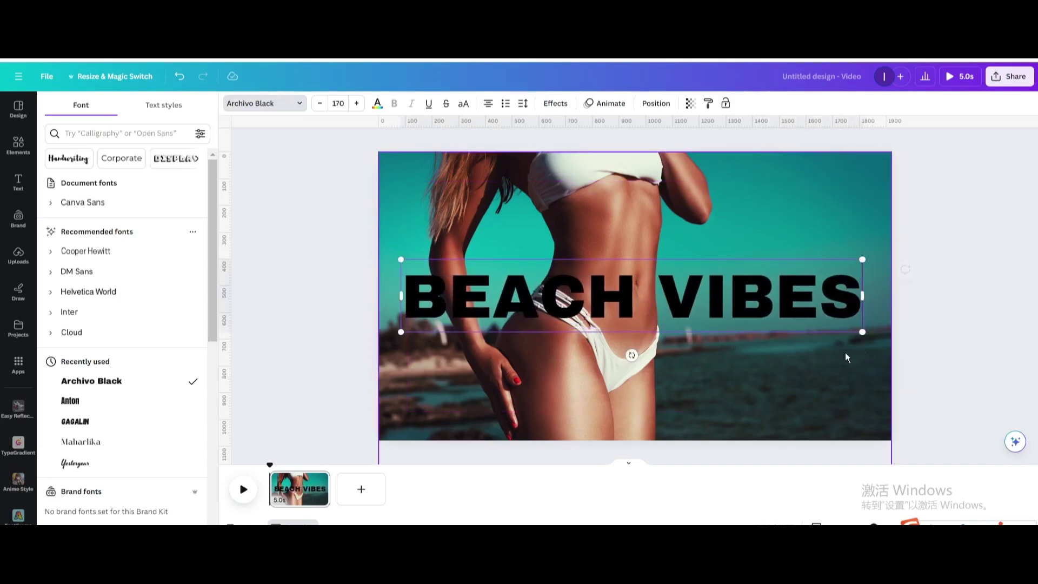
- Duplicate the beach photo and align the copy exactly over the original
{"action": "left_click", "coordinate": [742, 226]}
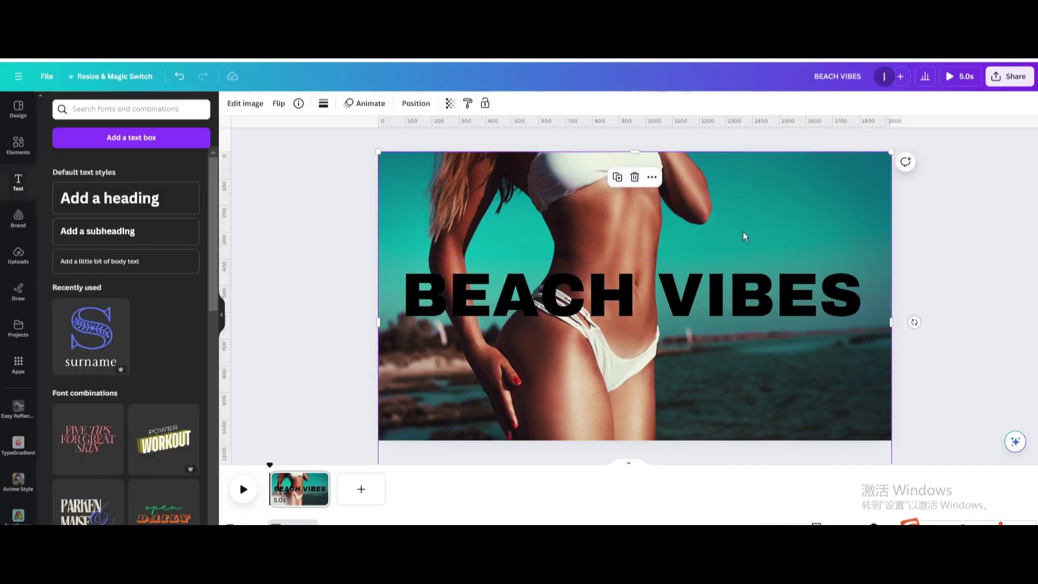
{"action": "left_click", "coordinate": [617, 176]}
{"action": "left_click_drag", "start_coordinate": [623, 237], "coordinate": [623, 233]}
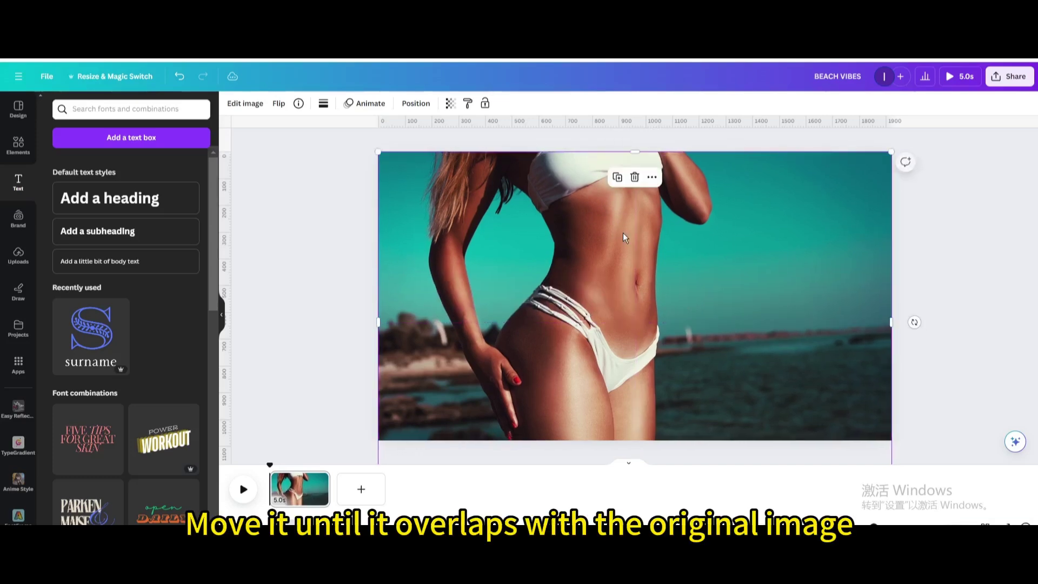
- Remove the background from the top photo copy and realign the cutout with the photo
{"action": "left_click", "coordinate": [253, 110]}
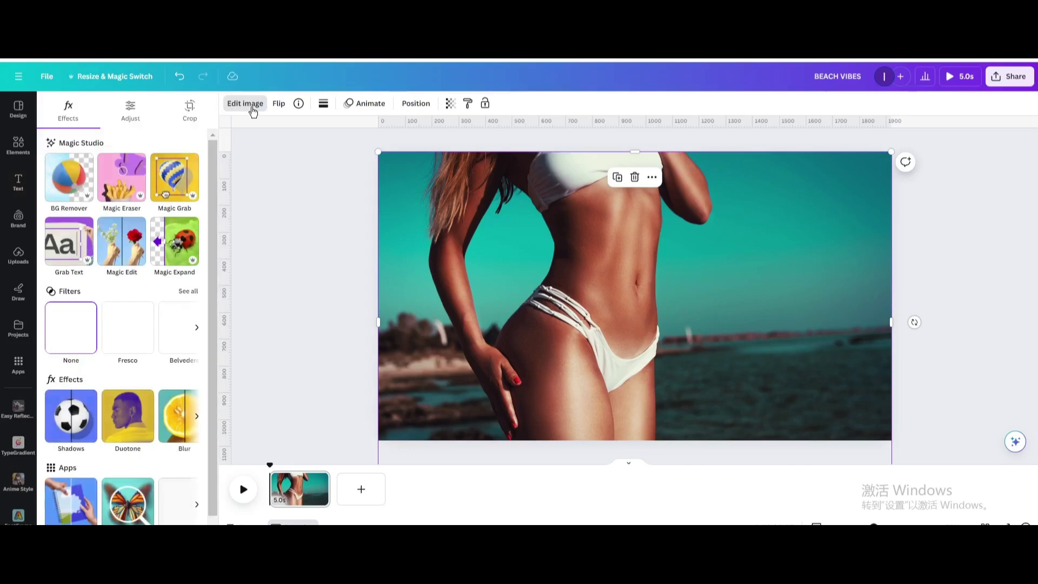
{"action": "left_click", "coordinate": [70, 177]}
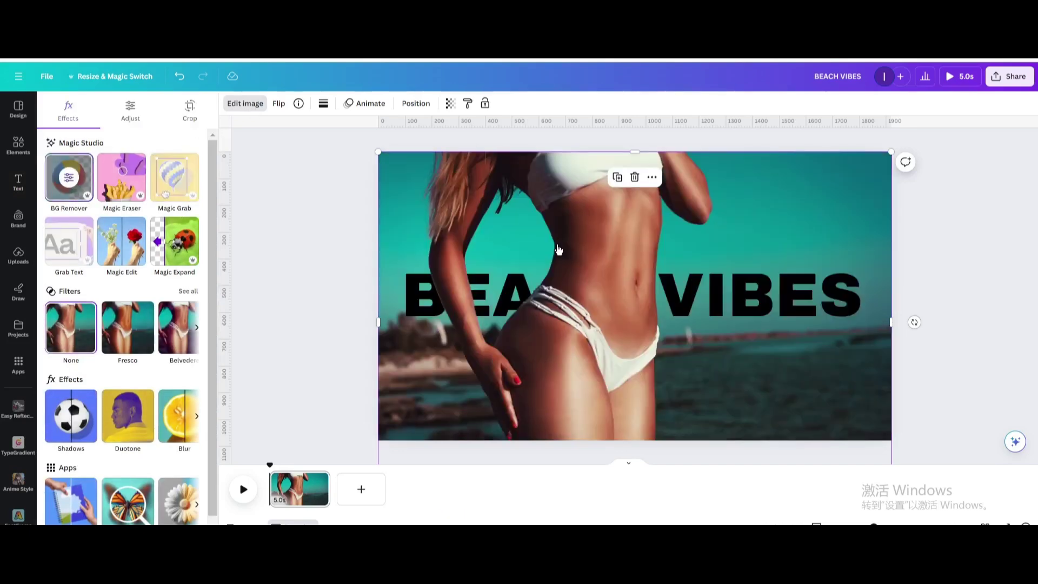
{"action": "left_click_drag", "start_coordinate": [559, 249], "coordinate": [557, 241]}
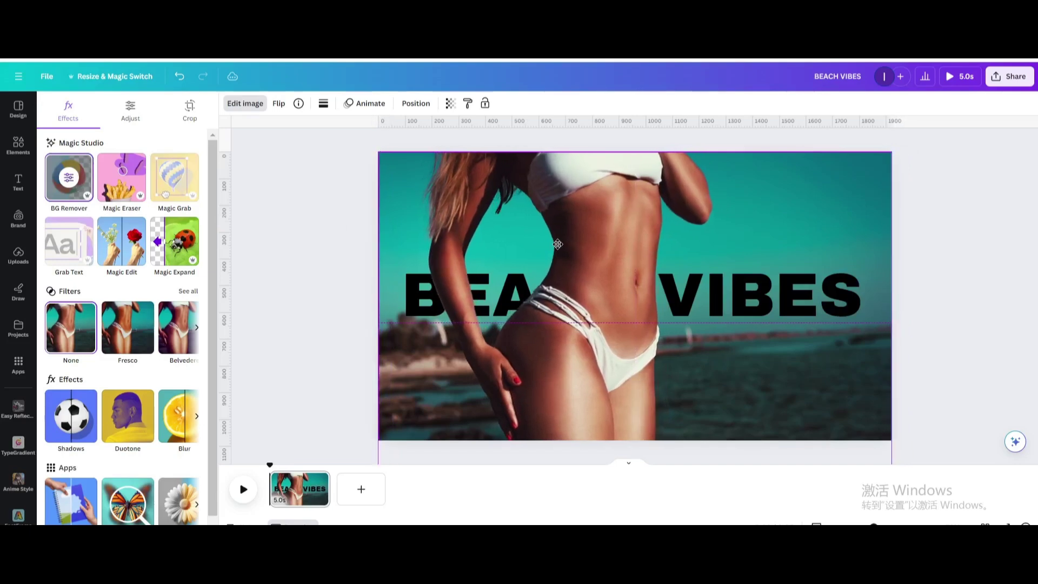
- Duplicate the BEACH VIBES text layer and place the copy exactly over the original
{"action": "left_click", "coordinate": [416, 104]}
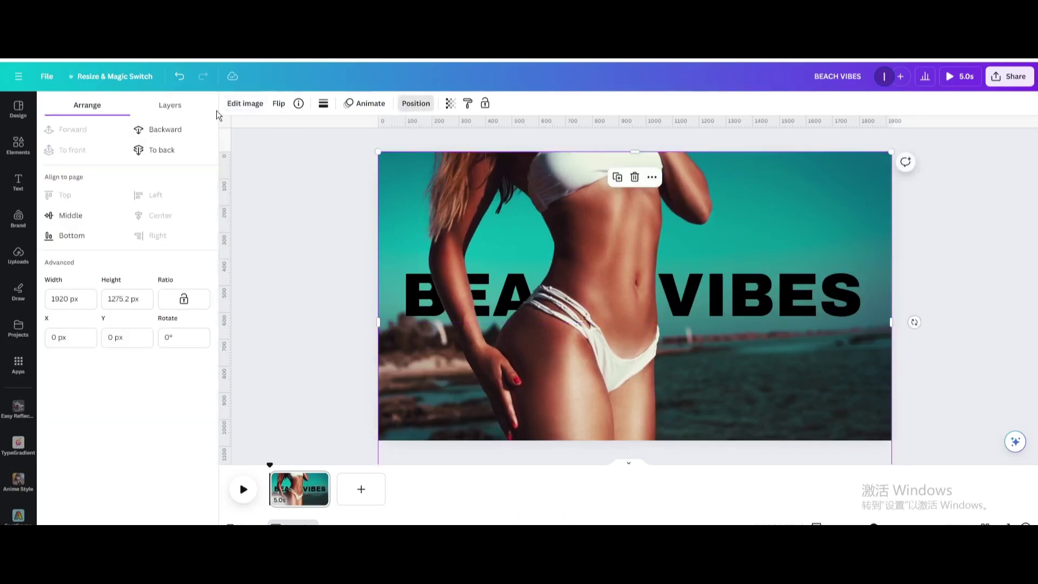
{"action": "left_click", "coordinate": [171, 106]}
{"action": "left_click", "coordinate": [148, 203]}
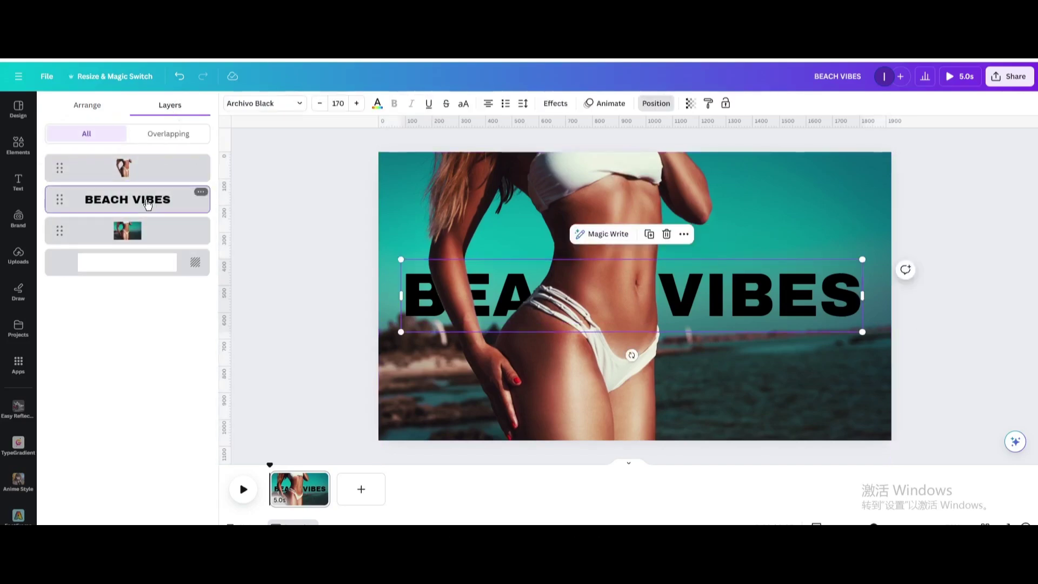
{"action": "left_click", "coordinate": [650, 236]}
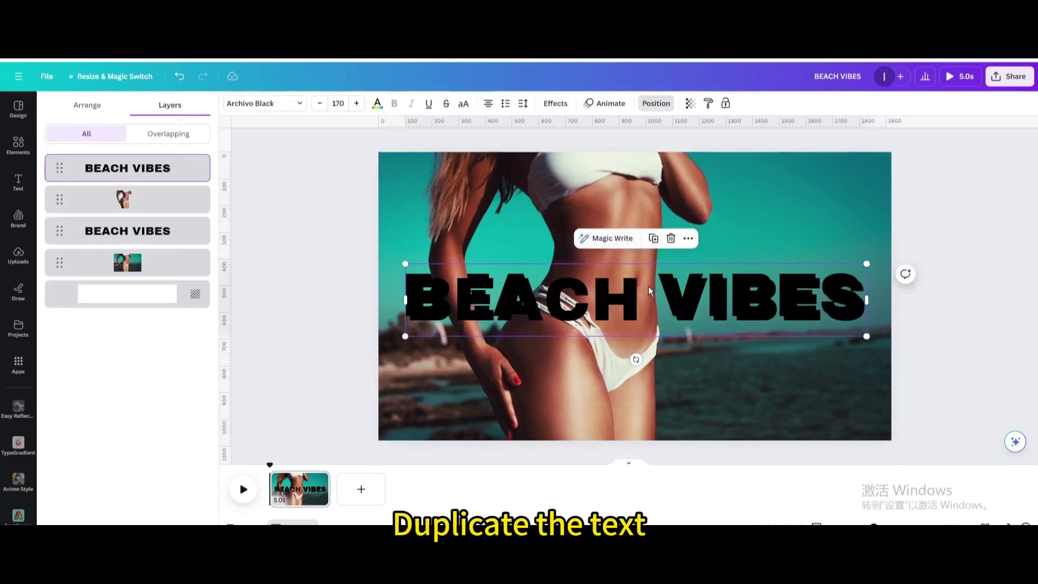
{"action": "left_click_drag", "start_coordinate": [649, 291], "coordinate": [645, 281]}
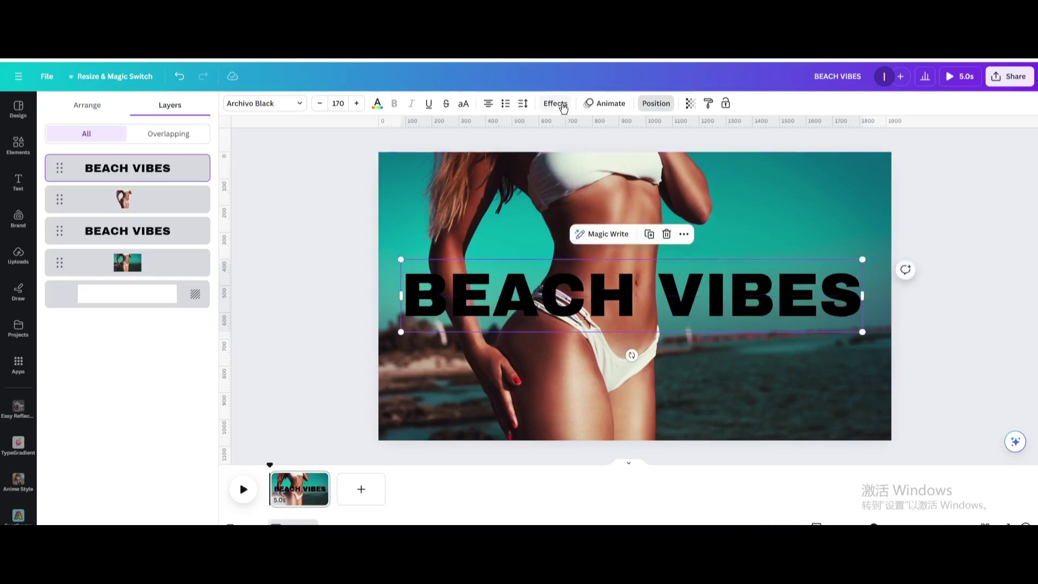
- Make the top BEACH VIBES copy white with a Hollow effect at thickness 5
{"action": "left_click", "coordinate": [378, 105]}
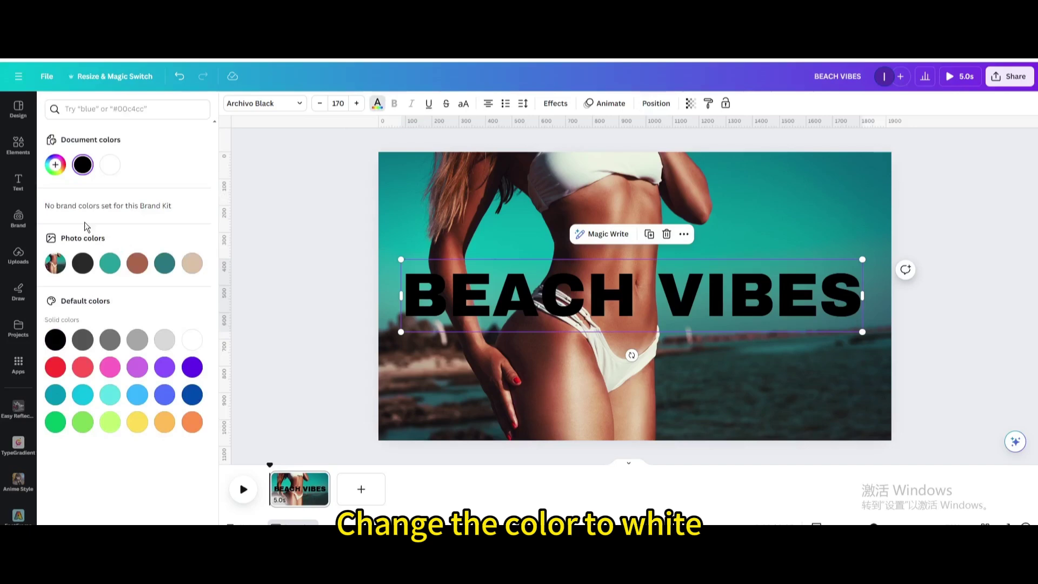
{"action": "left_click", "coordinate": [108, 166]}
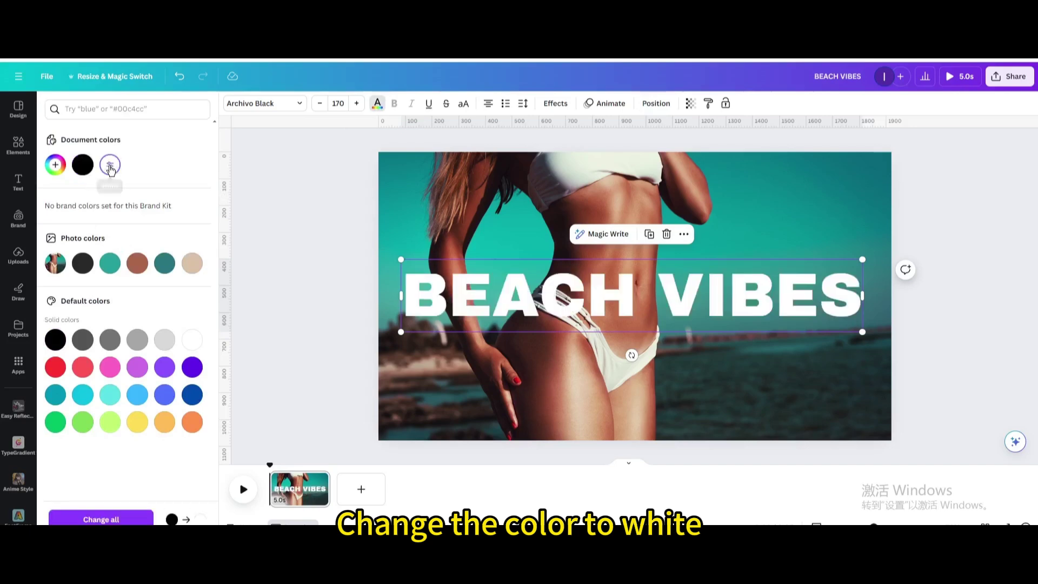
{"action": "left_click", "coordinate": [557, 110]}
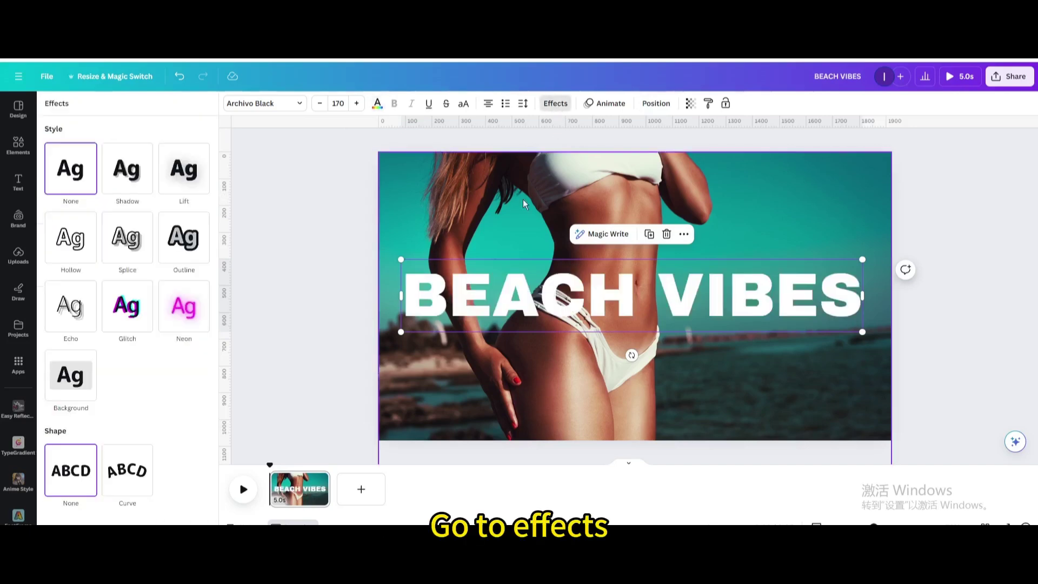
{"action": "left_click", "coordinate": [77, 244]}
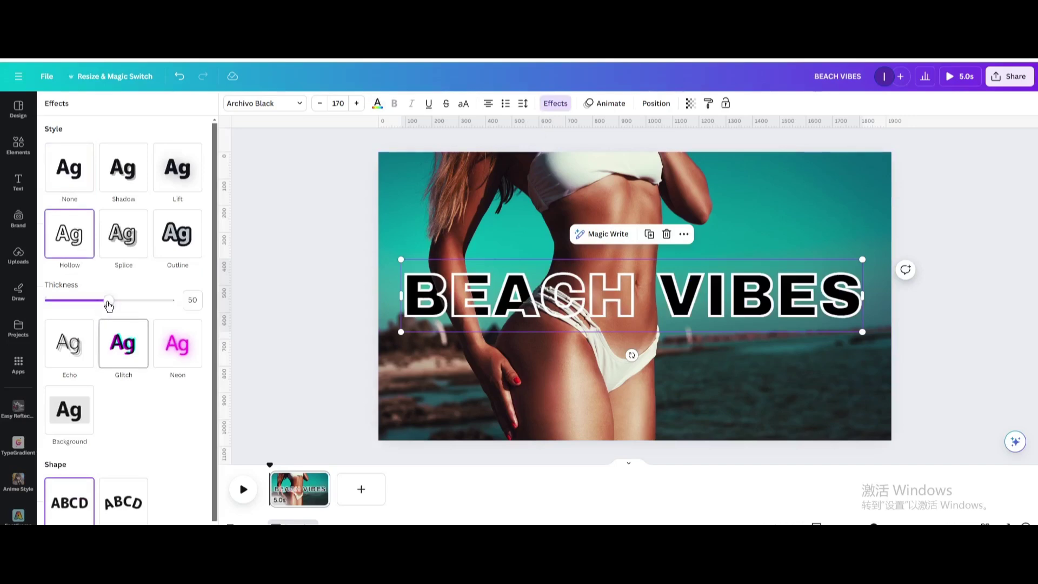
{"action": "left_click_drag", "start_coordinate": [108, 300], "coordinate": [51, 301]}
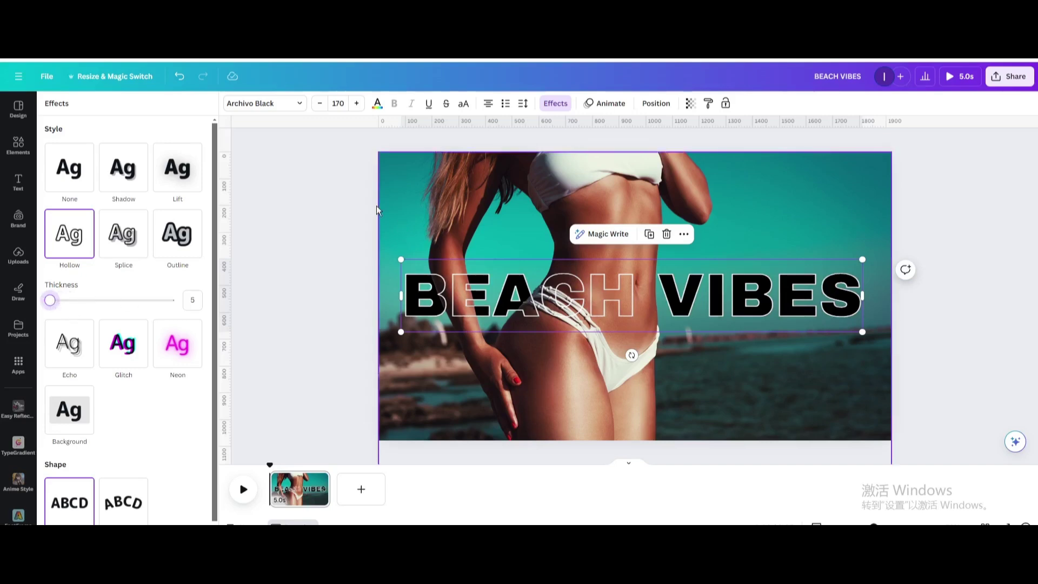
- Colour the solid BEACH VIBES text with the teal sampled from the photo background
{"action": "left_click", "coordinate": [652, 103]}
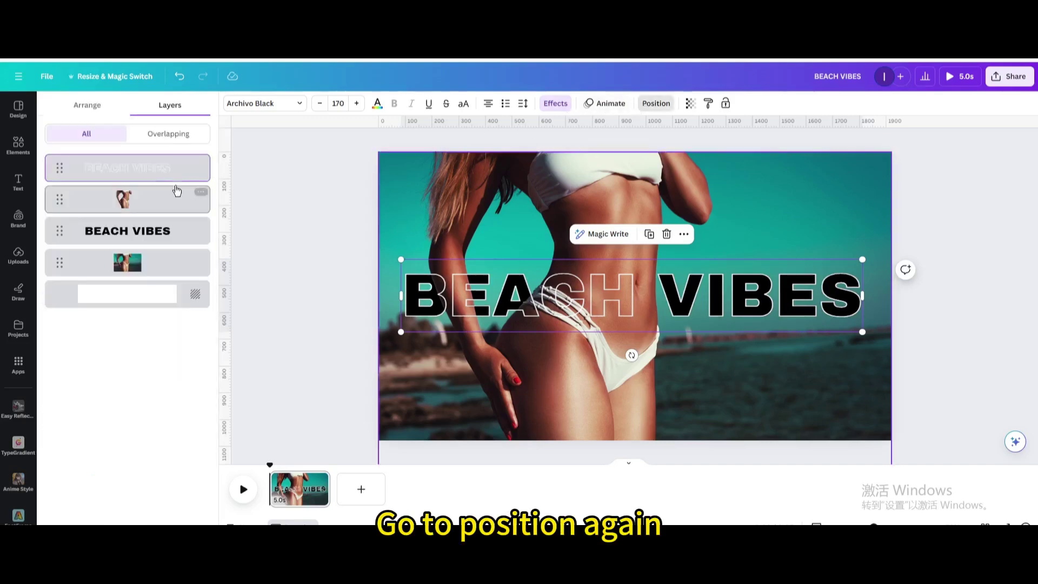
{"action": "left_click", "coordinate": [161, 236]}
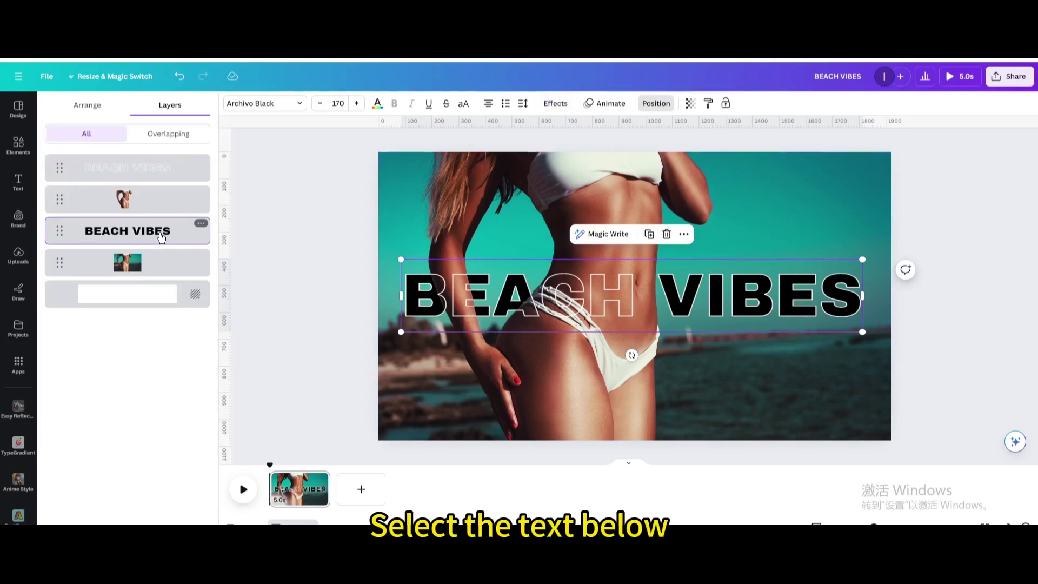
{"action": "left_click", "coordinate": [377, 105]}
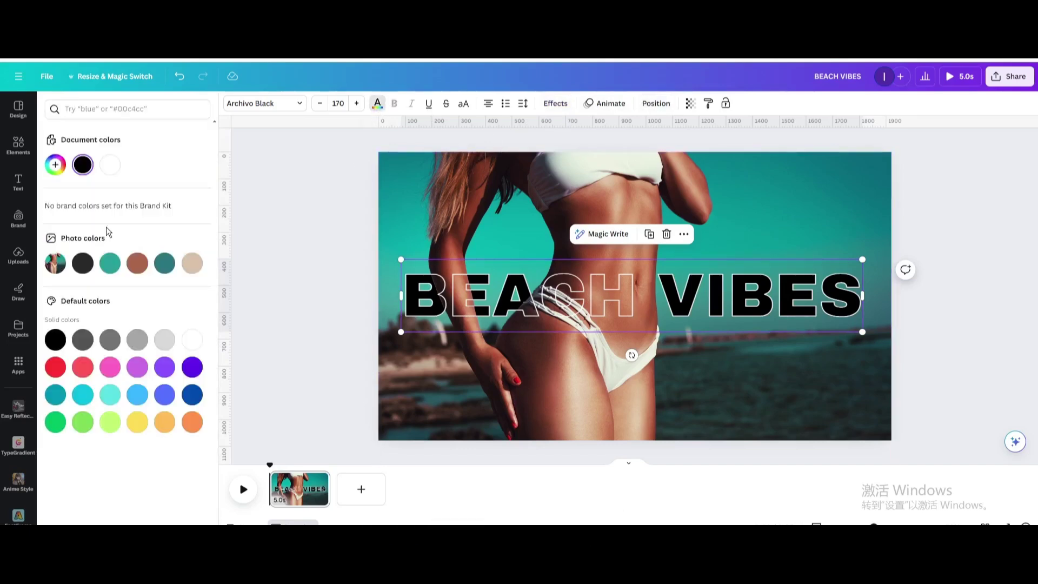
{"action": "left_click", "coordinate": [61, 165]}
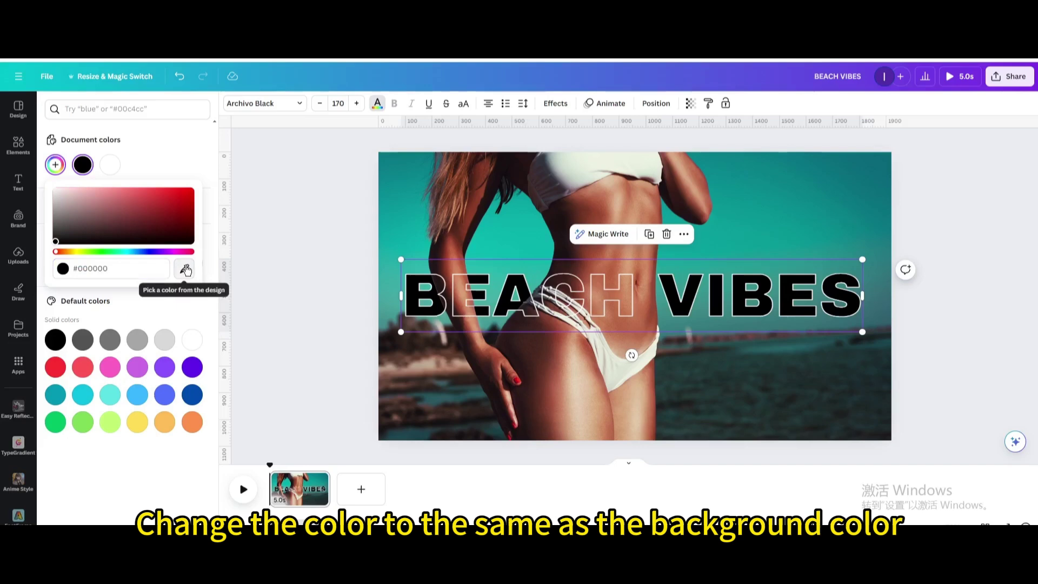
{"action": "left_click", "coordinate": [184, 269]}
{"action": "left_click", "coordinate": [766, 226]}
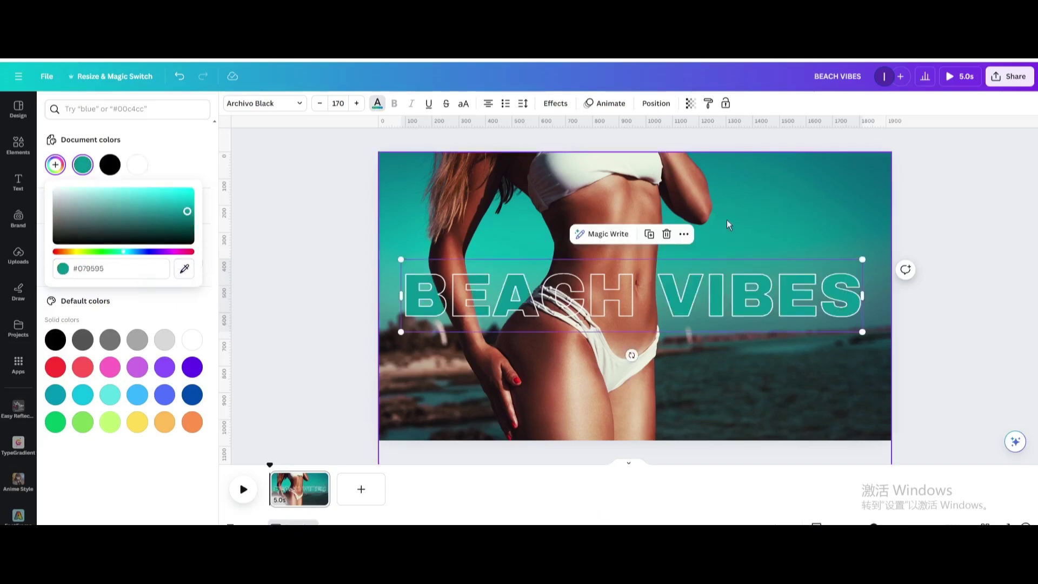
- Give the solid text a black Shadow effect with blur about 33
{"action": "left_click", "coordinate": [555, 104]}
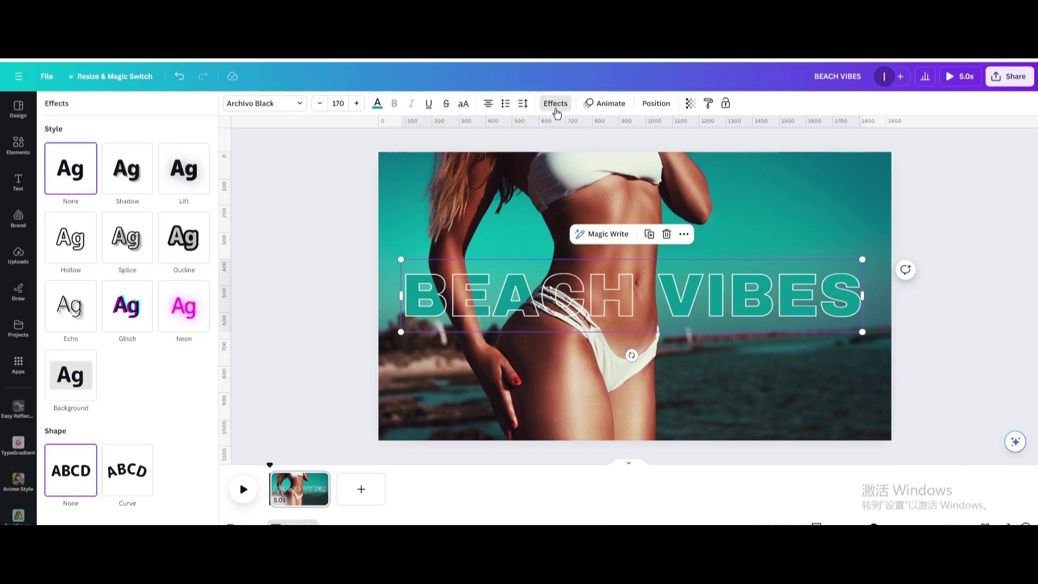
{"action": "left_click", "coordinate": [126, 181]}
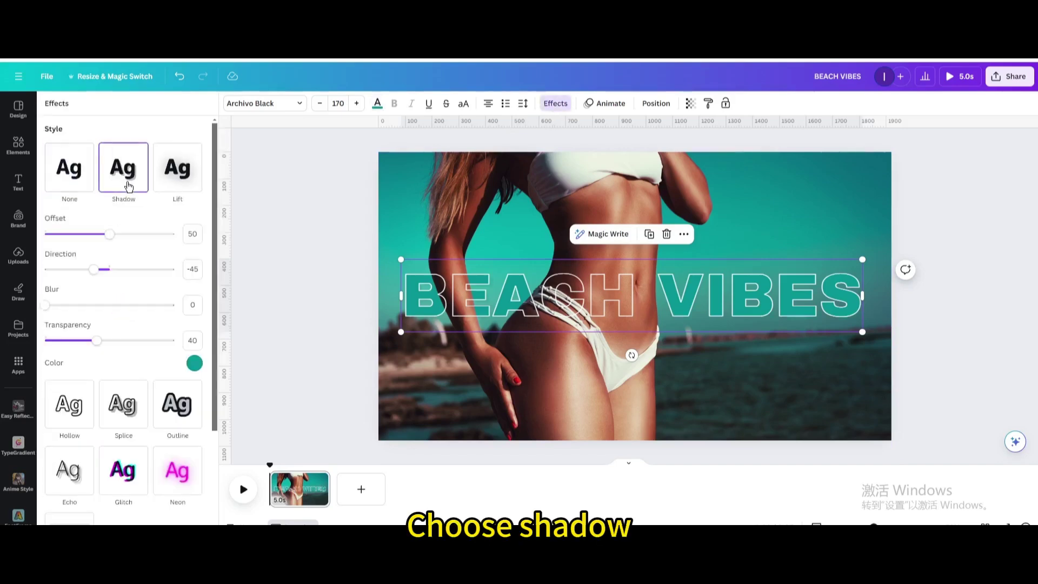
{"action": "left_click", "coordinate": [195, 363]}
{"action": "left_click", "coordinate": [55, 310]}
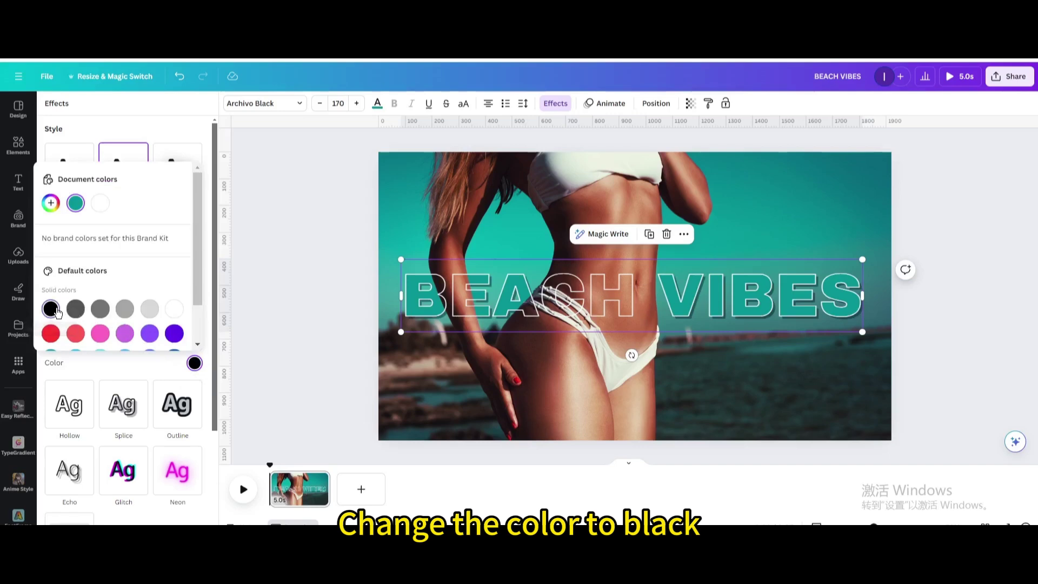
{"action": "left_click", "coordinate": [118, 376]}
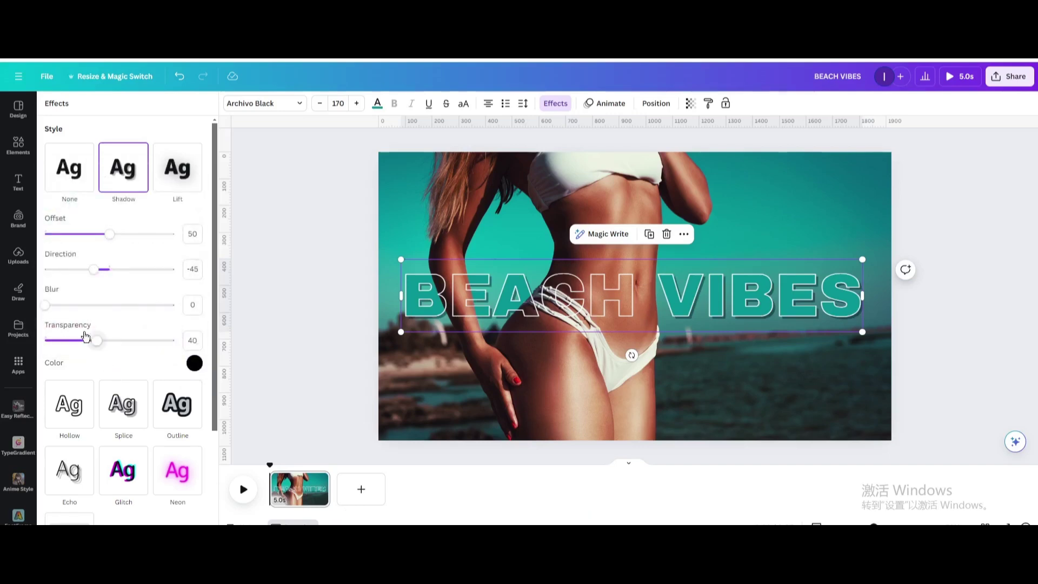
{"action": "left_click_drag", "start_coordinate": [81, 310], "coordinate": [87, 310]}
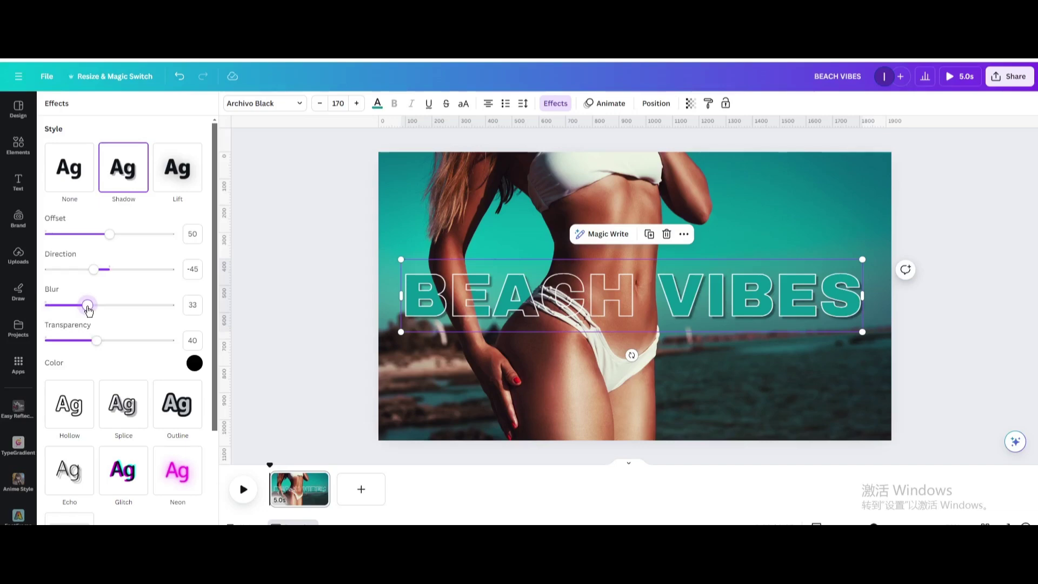
{"action": "key", "text": "Escape"}
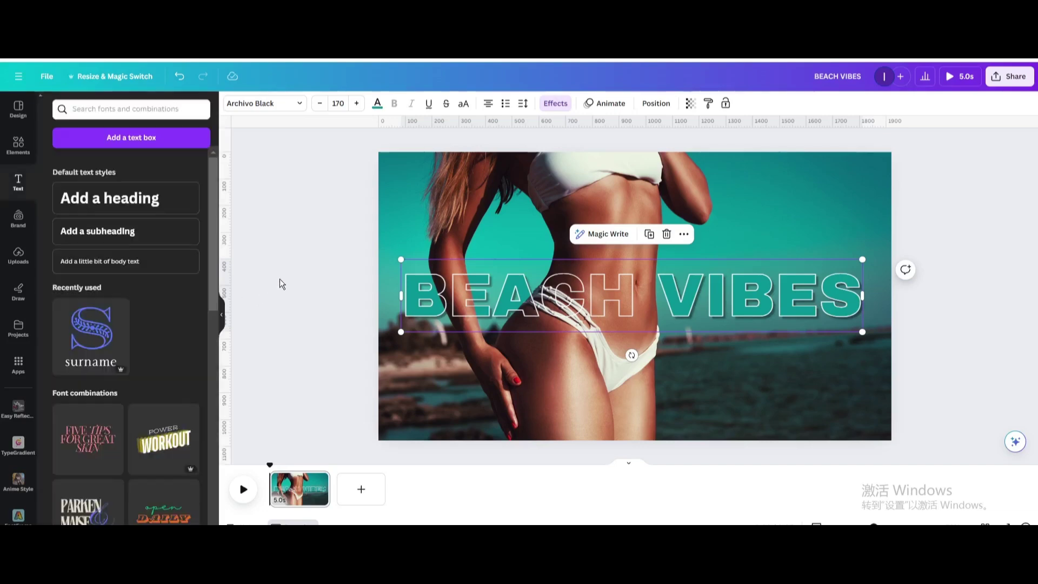
- Download the BEACH VIBES design as a JPG instead of an MP4 video
{"action": "left_click", "coordinate": [1008, 81]}
{"action": "left_click", "coordinate": [882, 324]}
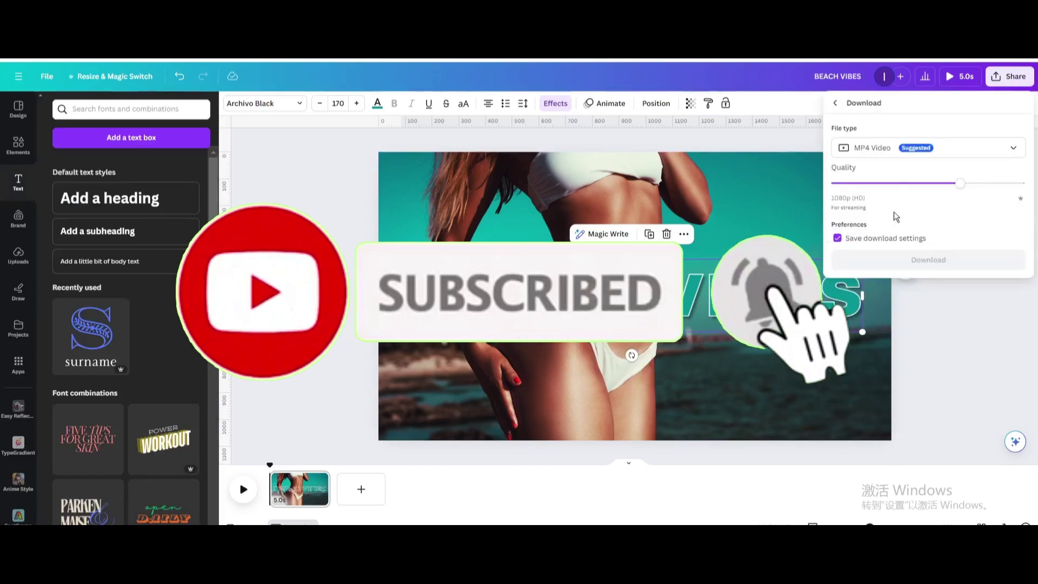
{"action": "left_click", "coordinate": [867, 148]}
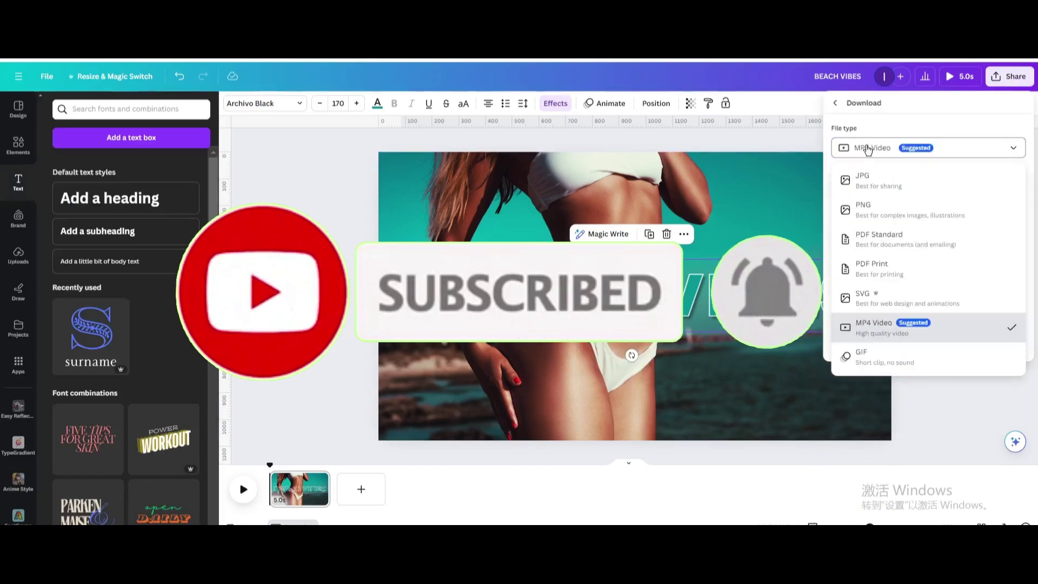
{"action": "left_click", "coordinate": [863, 181]}
{"action": "left_click", "coordinate": [922, 296]}
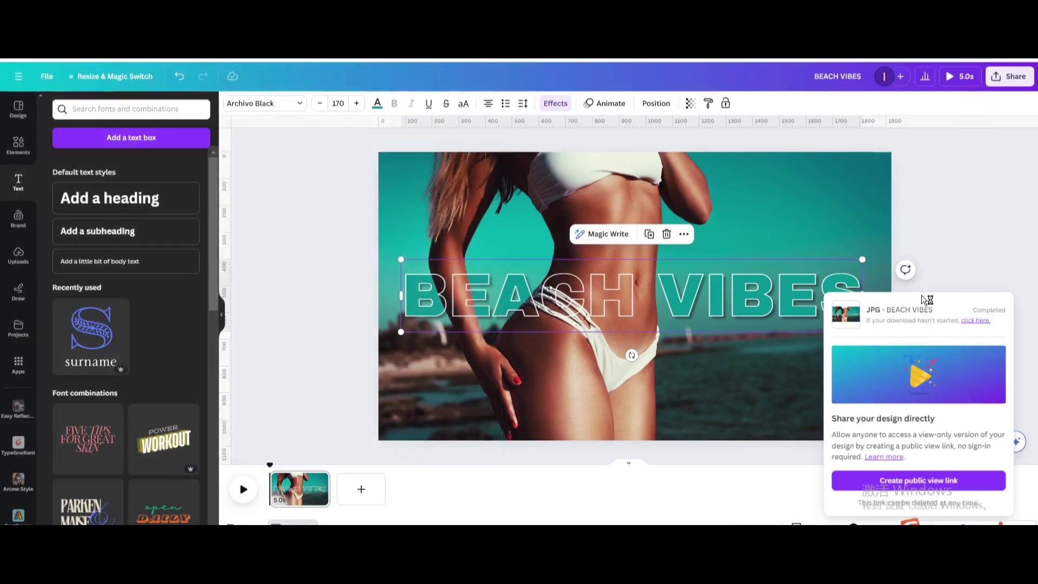
- Upload the downloaded BEACH VIBES JPG into Canva and duplicate the page
{"action": "left_click_drag", "start_coordinate": [849, 65], "coordinate": [156, 290]}
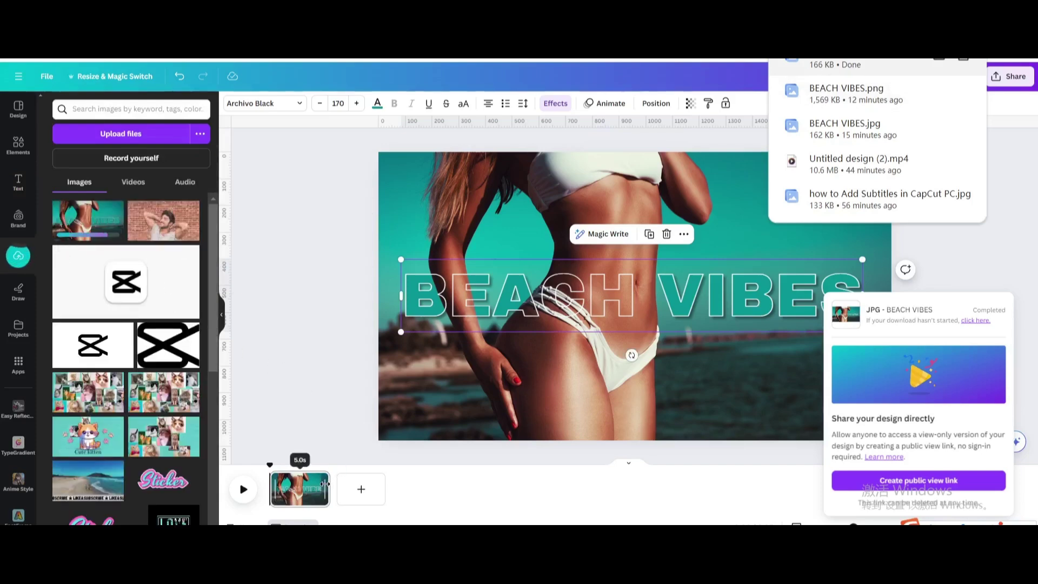
{"action": "left_click", "coordinate": [319, 480]}
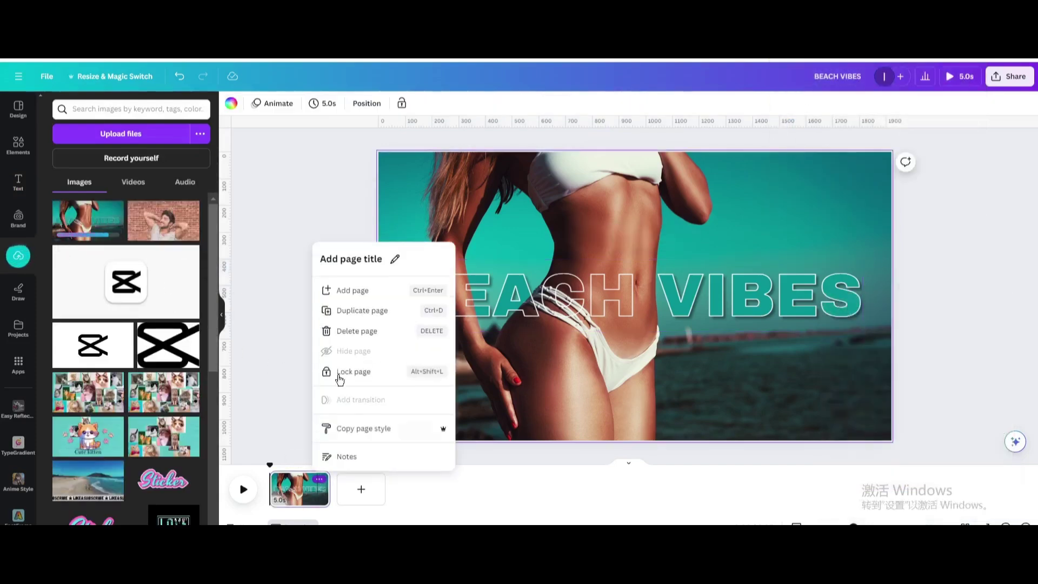
{"action": "left_click", "coordinate": [349, 316]}
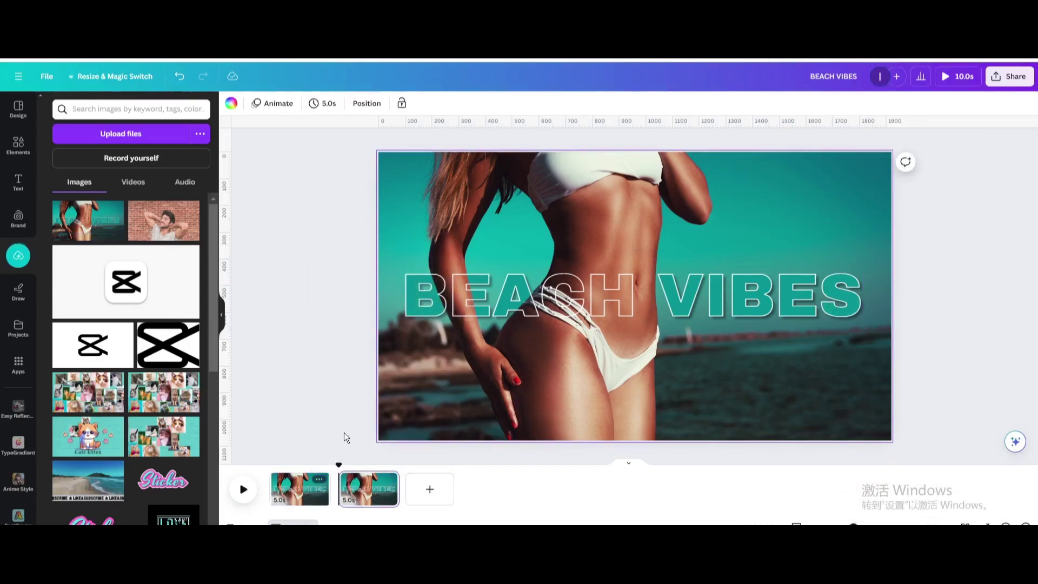
- Delete the duplicate page and clear the remaining page to blank white
{"action": "left_click", "coordinate": [319, 479]}
{"action": "left_click", "coordinate": [344, 335]}
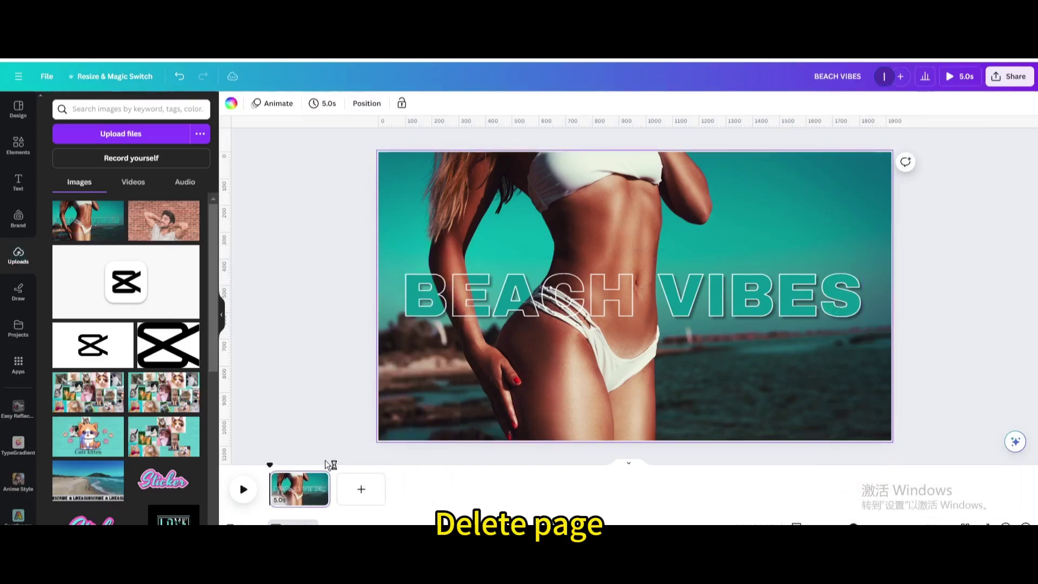
{"action": "left_click", "coordinate": [319, 479]}
{"action": "left_click", "coordinate": [346, 333]}
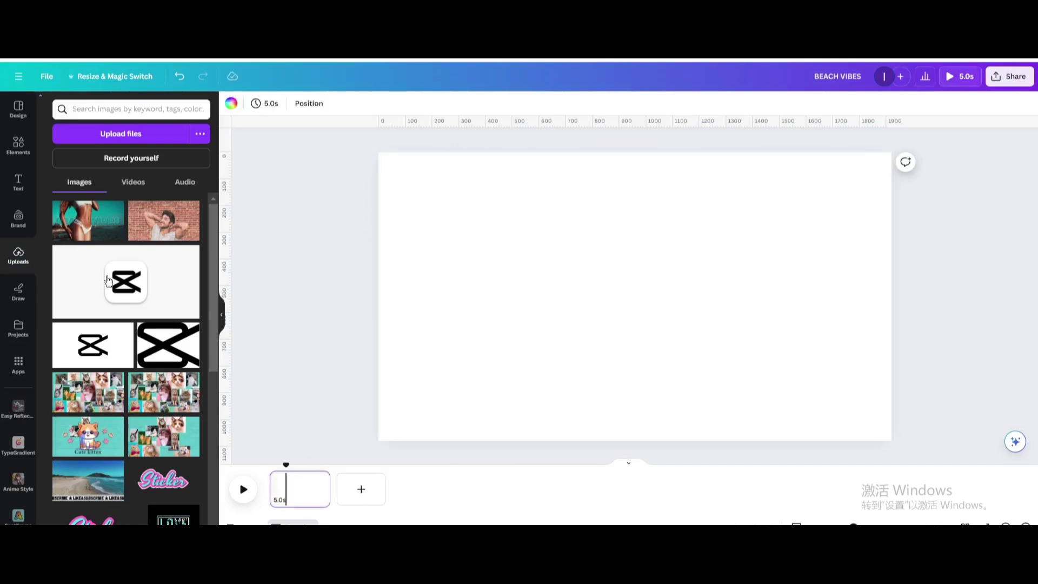
{"action": "left_click", "coordinate": [15, 153]}
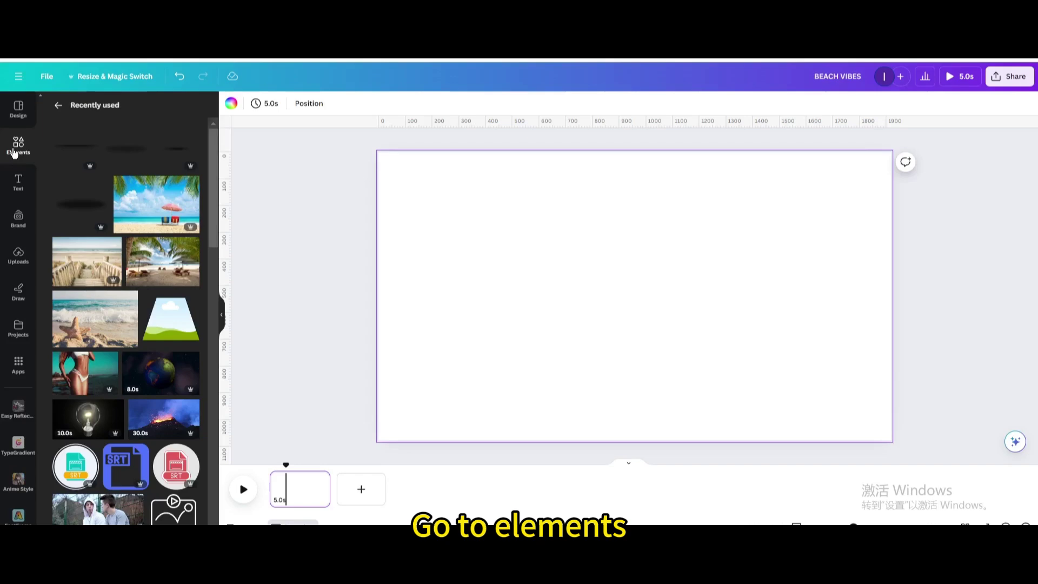
- Browse Elements down to Frames and list the full Basic shapes frame collection
{"action": "left_click", "coordinate": [58, 105]}
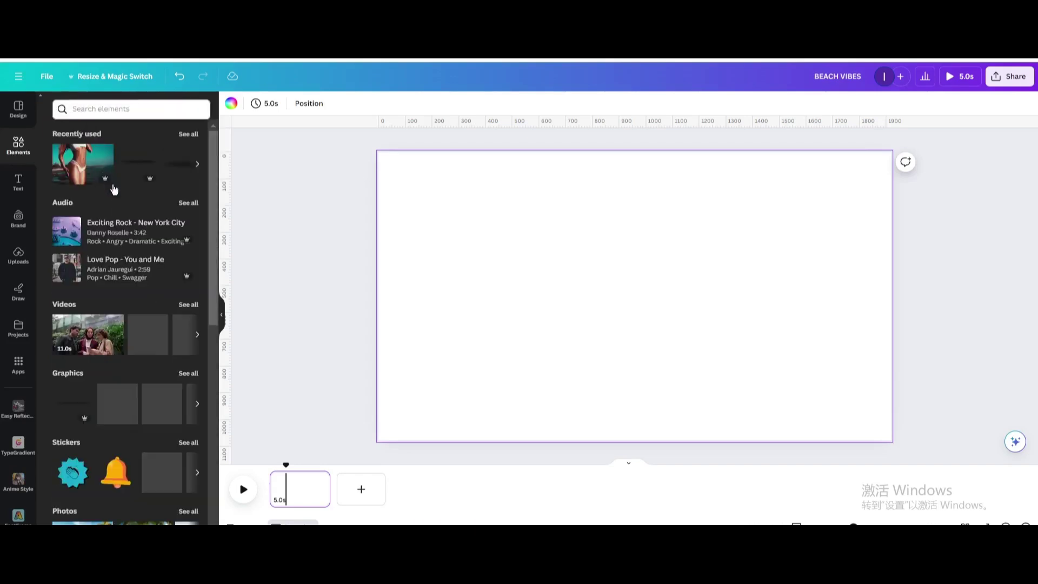
{"action": "scroll", "coordinate": [124, 260], "scroll_direction": "down", "scroll_amount": 4}
{"action": "scroll", "coordinate": [130, 263], "scroll_direction": "down", "scroll_amount": 4}
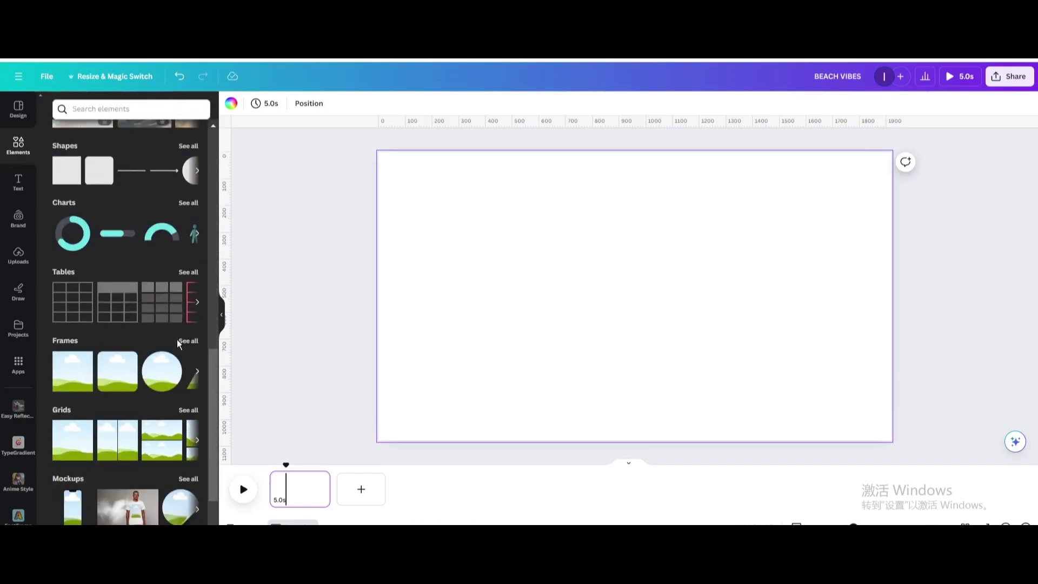
{"action": "left_click", "coordinate": [187, 340]}
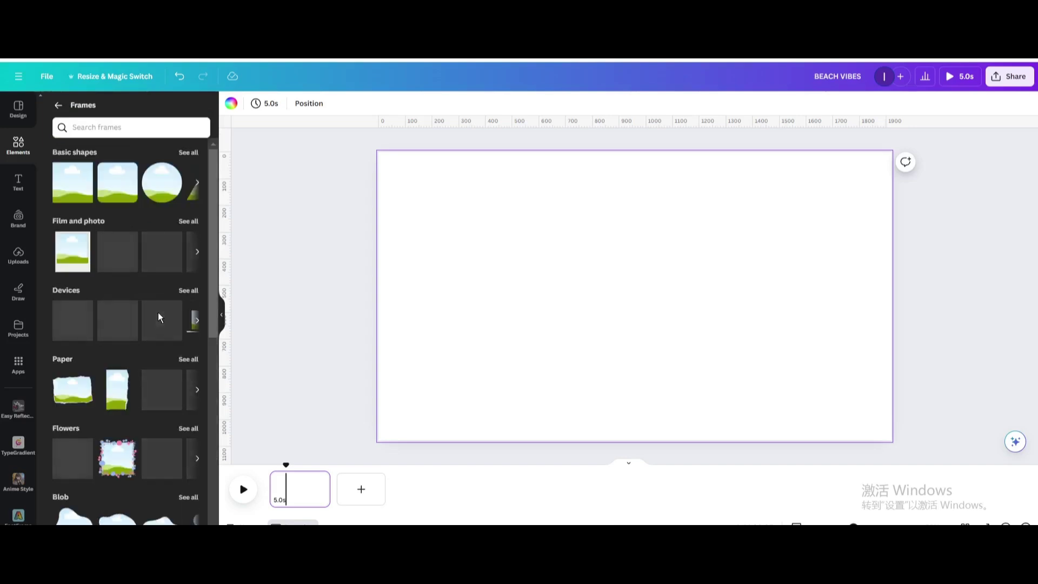
{"action": "left_click", "coordinate": [198, 155]}
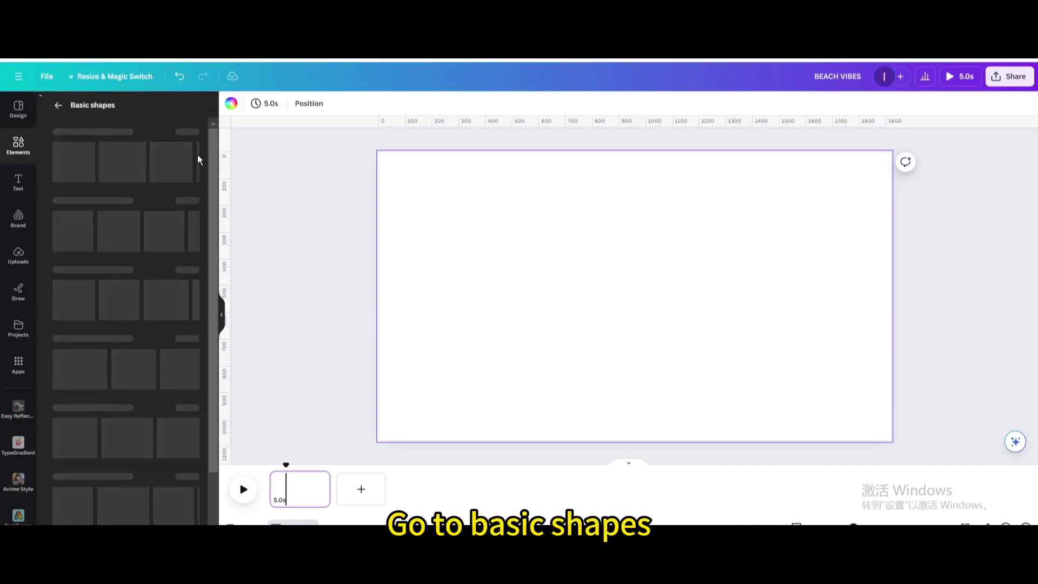
{"action": "scroll", "coordinate": [139, 292], "scroll_direction": "down", "scroll_amount": 6}
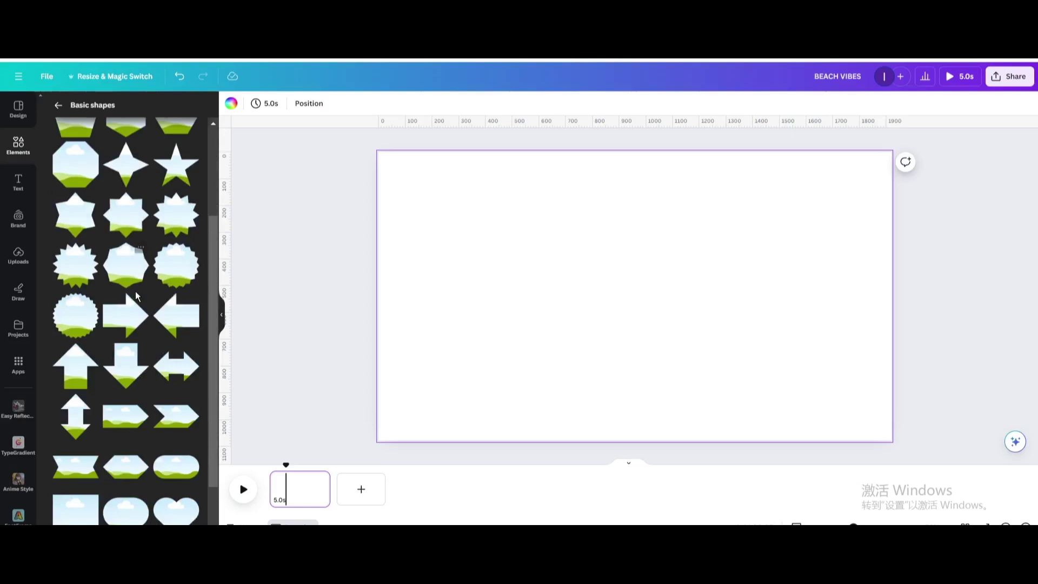
{"action": "scroll", "coordinate": [136, 299], "scroll_direction": "down", "scroll_amount": 1}
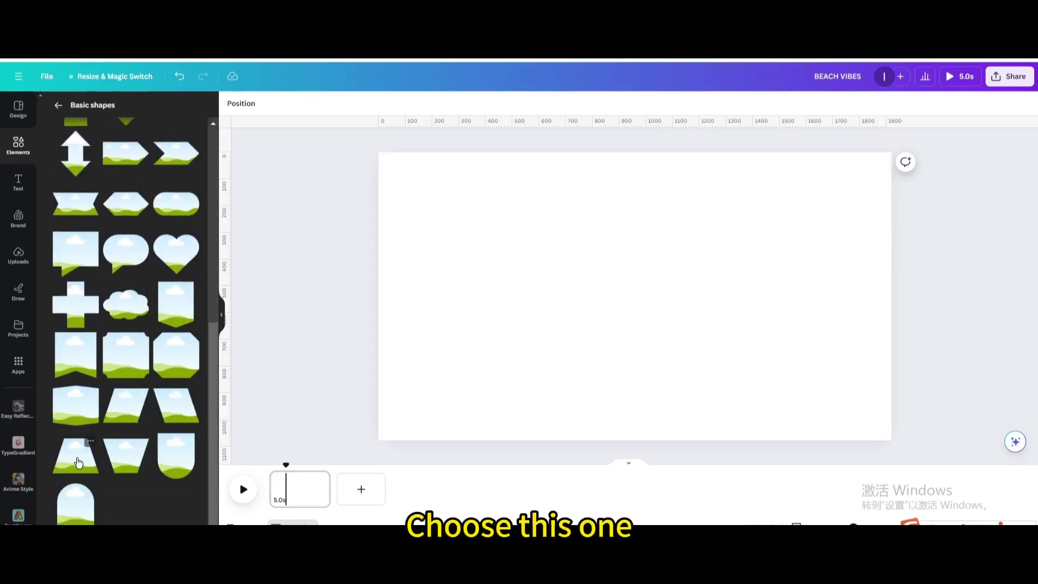
- Add a trapezoid frame standing upright along the page's left edge at full height
{"action": "left_click", "coordinate": [76, 460]}
{"action": "left_click_drag", "start_coordinate": [623, 391], "coordinate": [501, 296]}
{"action": "left_click_drag", "start_coordinate": [617, 301], "coordinate": [436, 250]}
{"action": "left_click_drag", "start_coordinate": [526, 349], "coordinate": [619, 432]}
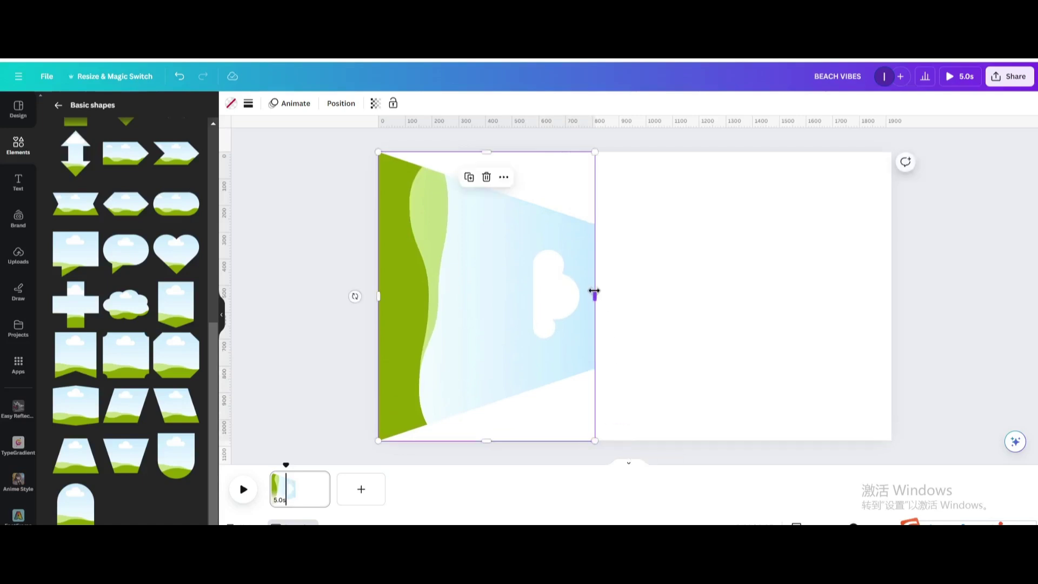
{"action": "left_click_drag", "start_coordinate": [595, 291], "coordinate": [688, 301]}
- Duplicate the frame, rotate it to -90° and place it flush against the right edge
{"action": "left_click", "coordinate": [424, 176]}
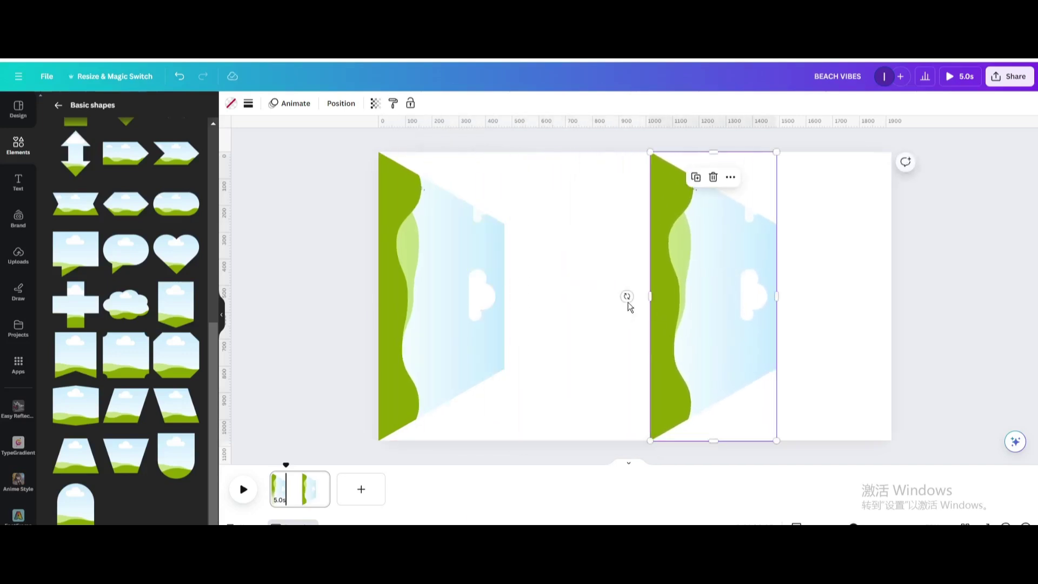
{"action": "left_click_drag", "start_coordinate": [625, 299], "coordinate": [800, 293]}
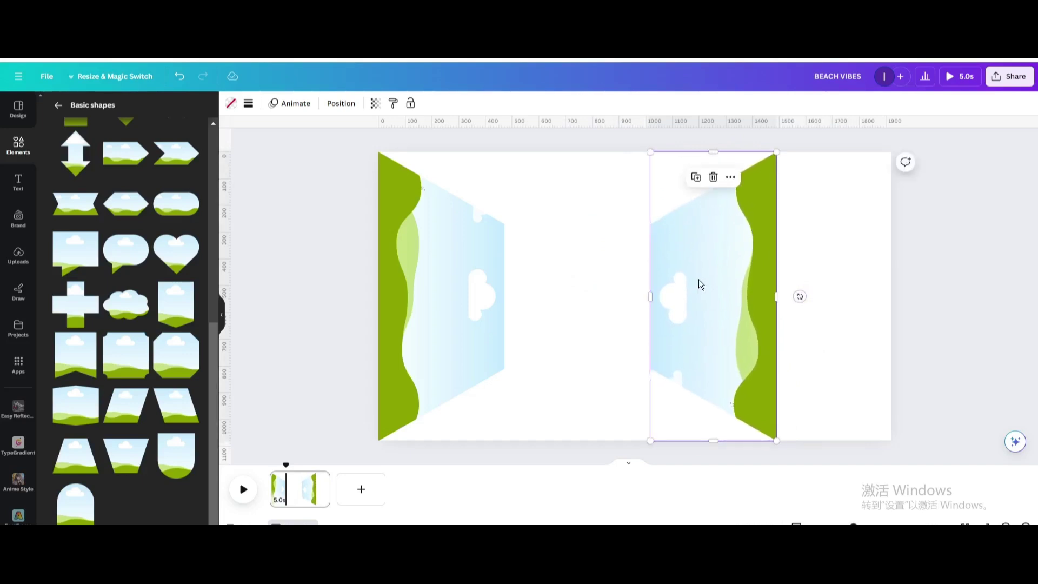
{"action": "left_click_drag", "start_coordinate": [700, 282], "coordinate": [806, 279]}
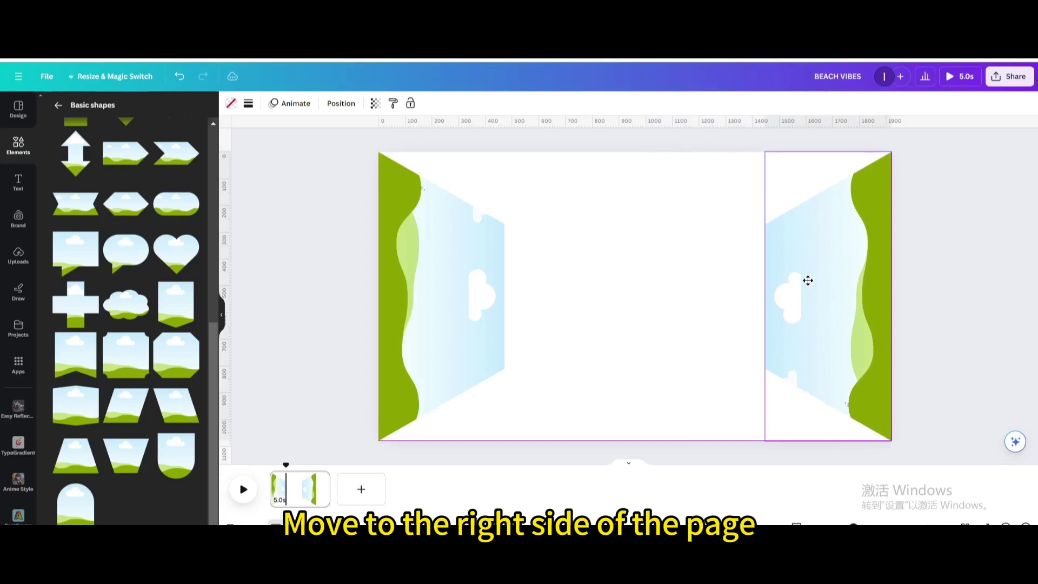
{"action": "left_click", "coordinate": [646, 277]}
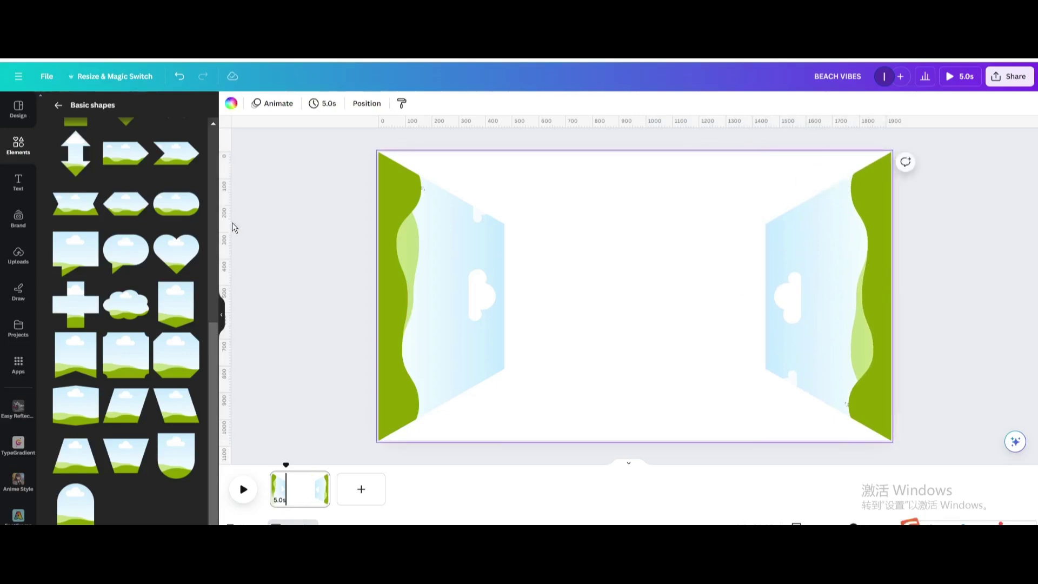
{"action": "left_click", "coordinate": [13, 146]}
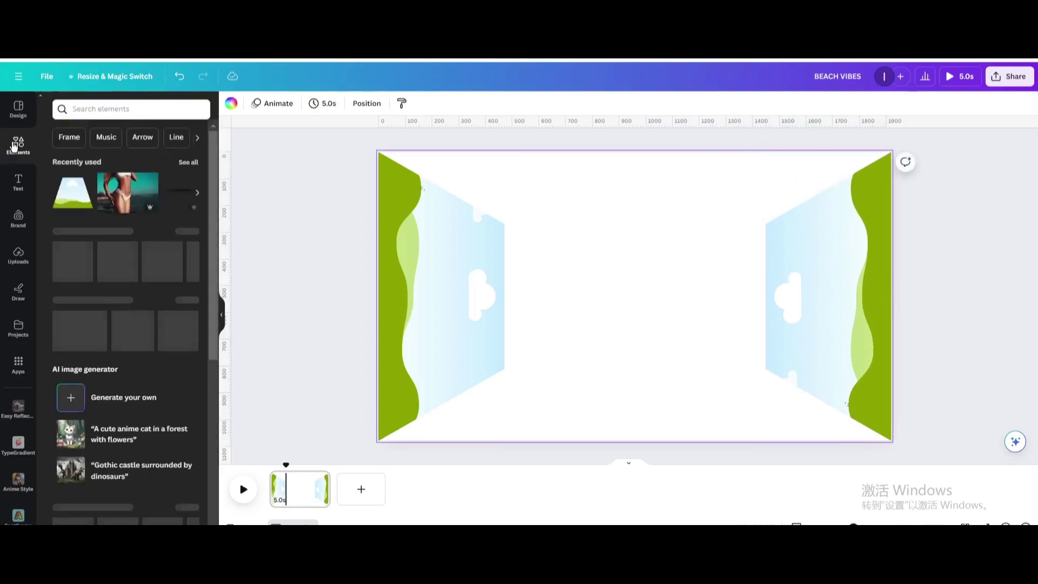
- Fill the left frame with the starfish beach photo, rotated 90° to fit
{"action": "left_click", "coordinate": [188, 163]}
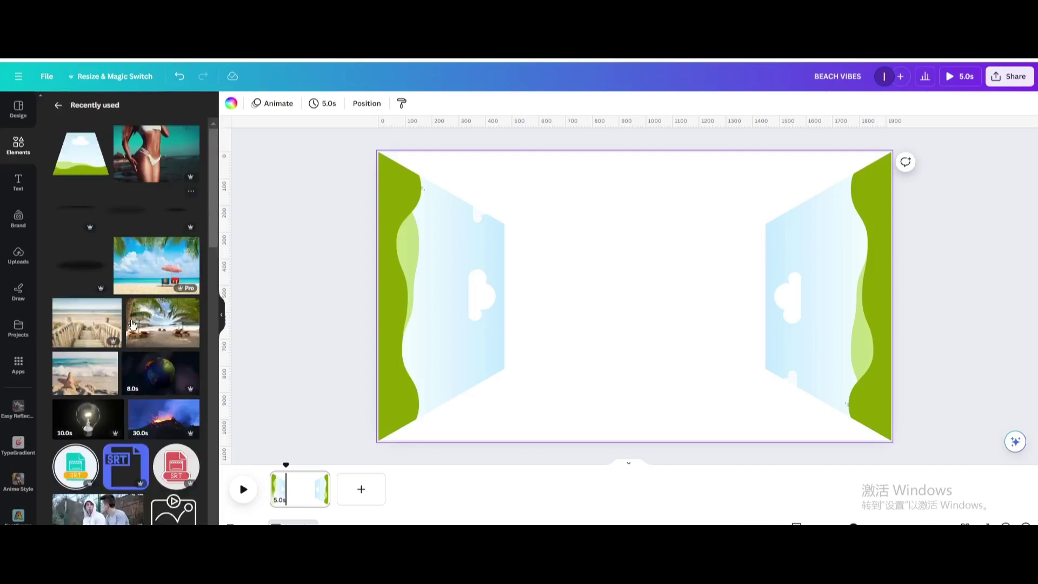
{"action": "left_click_drag", "start_coordinate": [85, 373], "coordinate": [423, 326]}
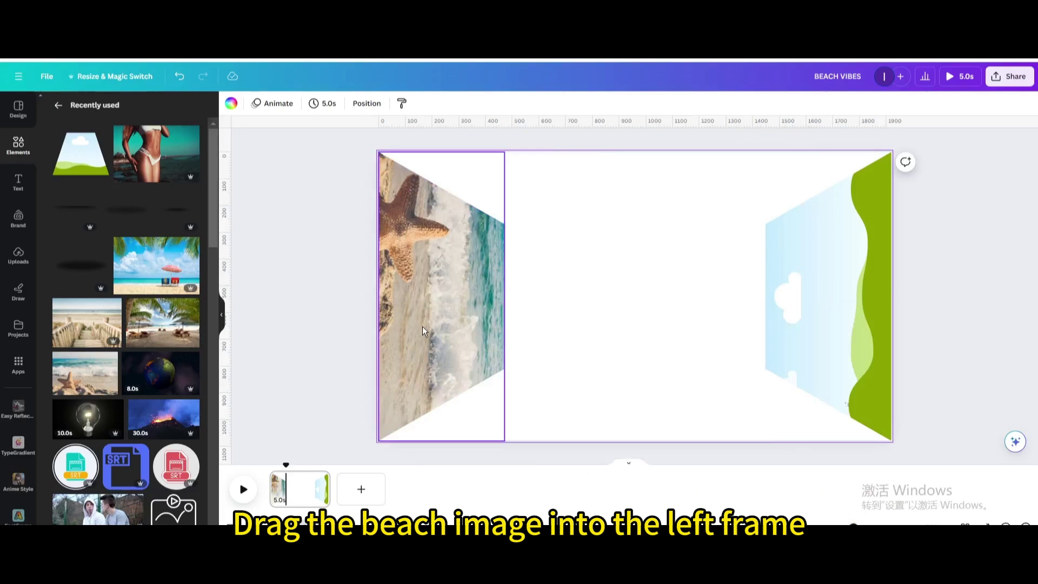
{"action": "double_click", "coordinate": [415, 322]}
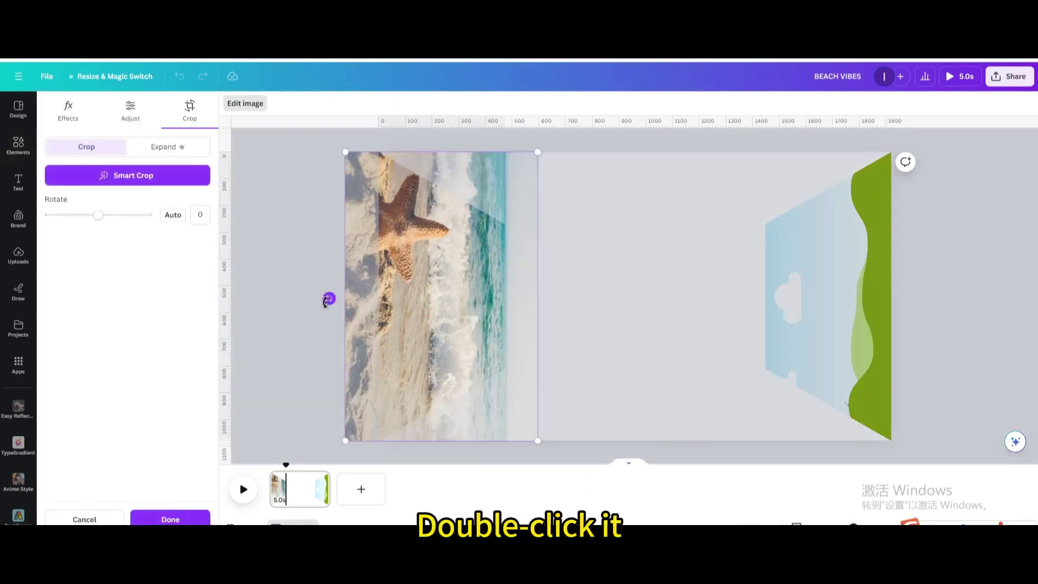
{"action": "left_click_drag", "start_coordinate": [329, 299], "coordinate": [445, 372]}
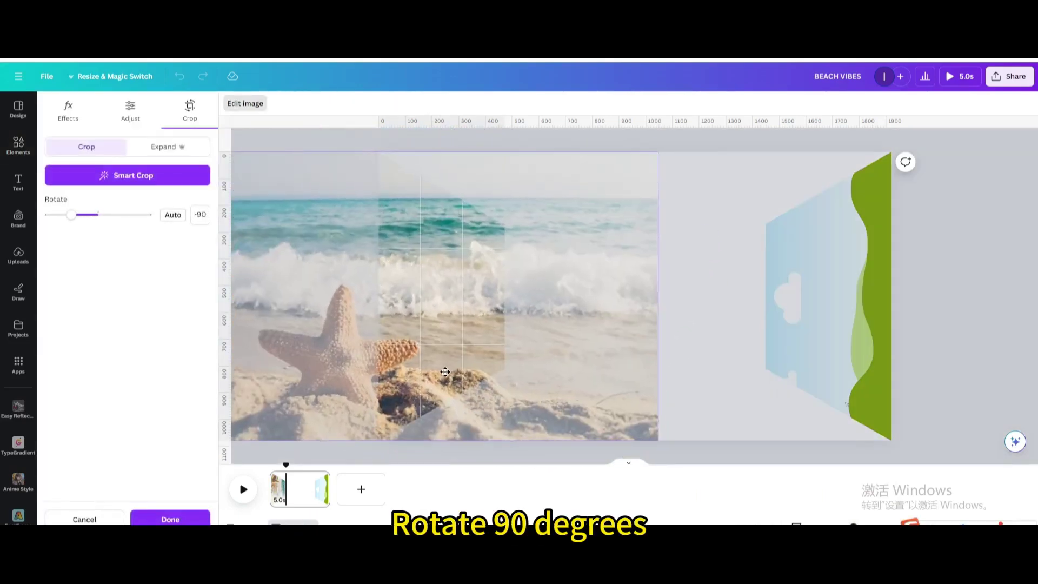
{"action": "left_click_drag", "start_coordinate": [456, 303], "coordinate": [559, 305]}
{"action": "left_click", "coordinate": [840, 182]}
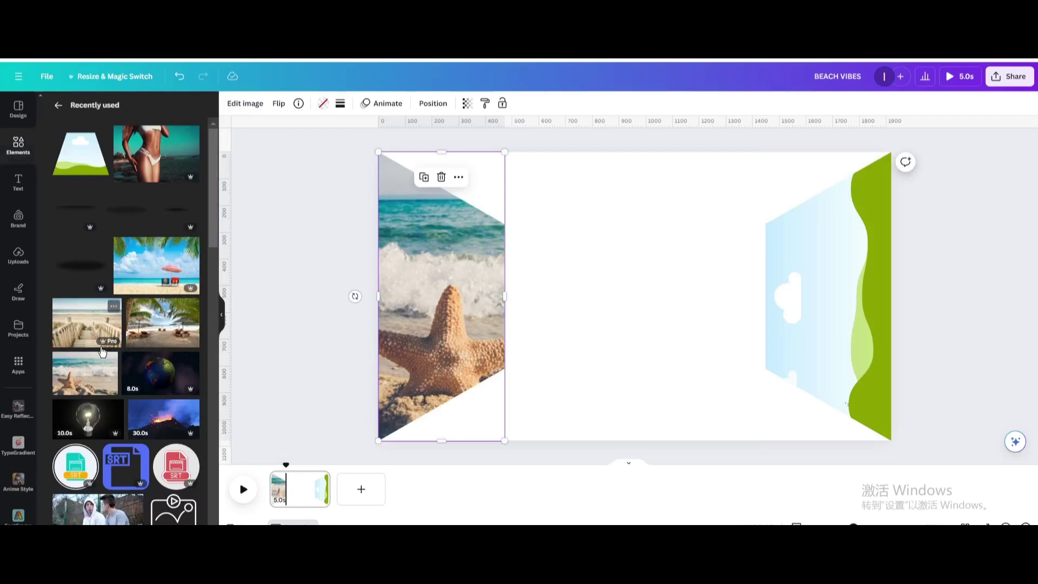
- Fill the right frame with the palm beach photo, rotated about 90°
{"action": "left_click_drag", "start_coordinate": [163, 322], "coordinate": [809, 271]}
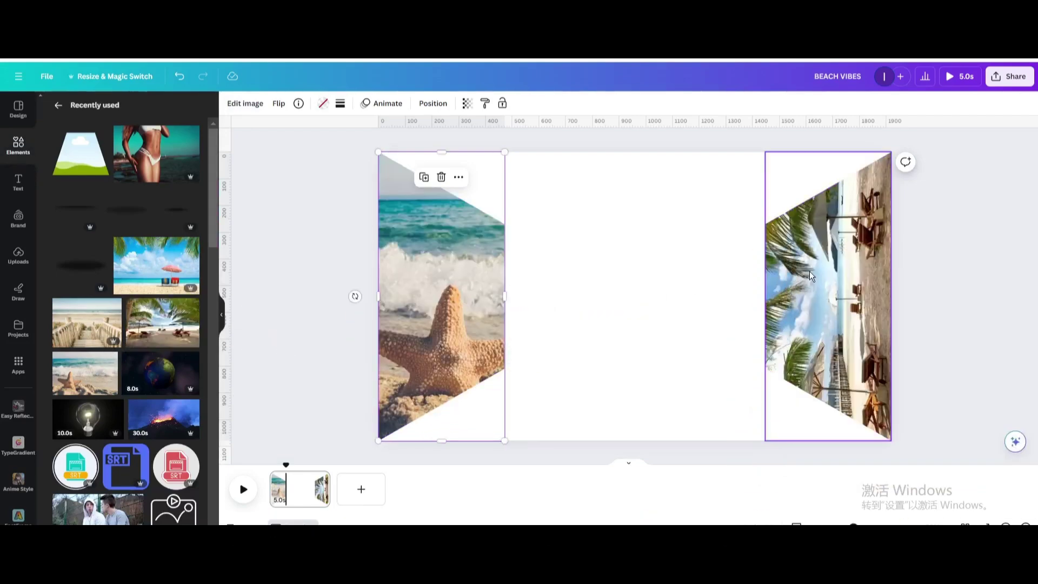
{"action": "double_click", "coordinate": [857, 282]}
{"action": "left_click_drag", "start_coordinate": [941, 294], "coordinate": [819, 352]}
{"action": "left_click", "coordinate": [550, 297]}
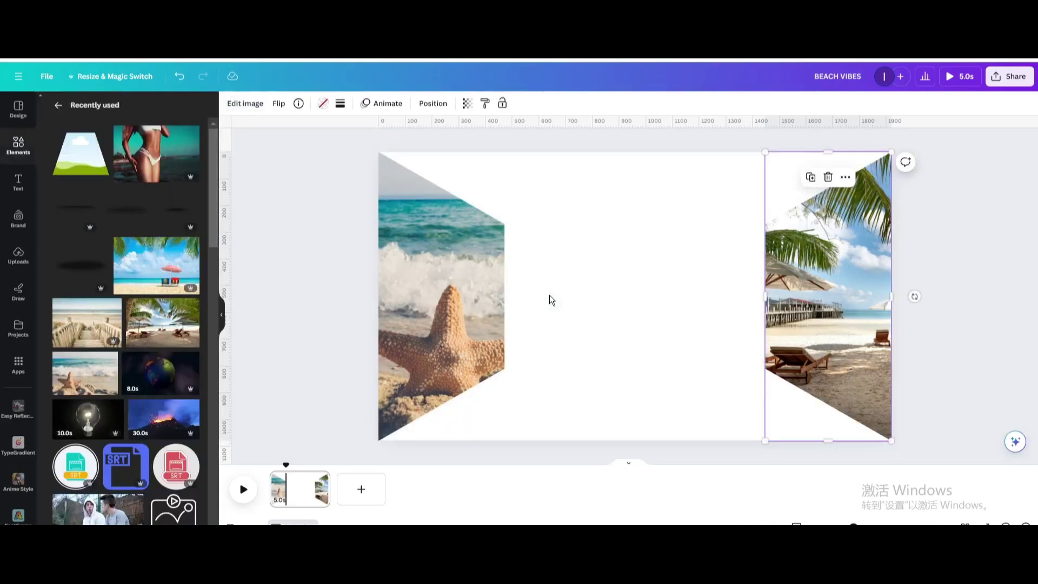
- Download the page as a BEACH VIBES PNG, then upload that file into Canva's Uploads
{"action": "left_click", "coordinate": [1007, 75]}
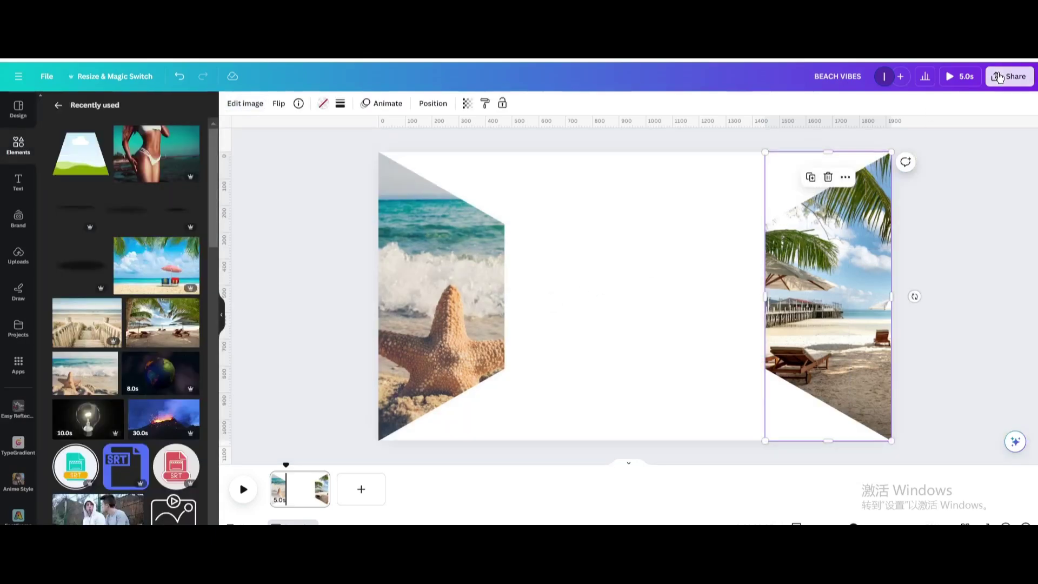
{"action": "left_click", "coordinate": [881, 327]}
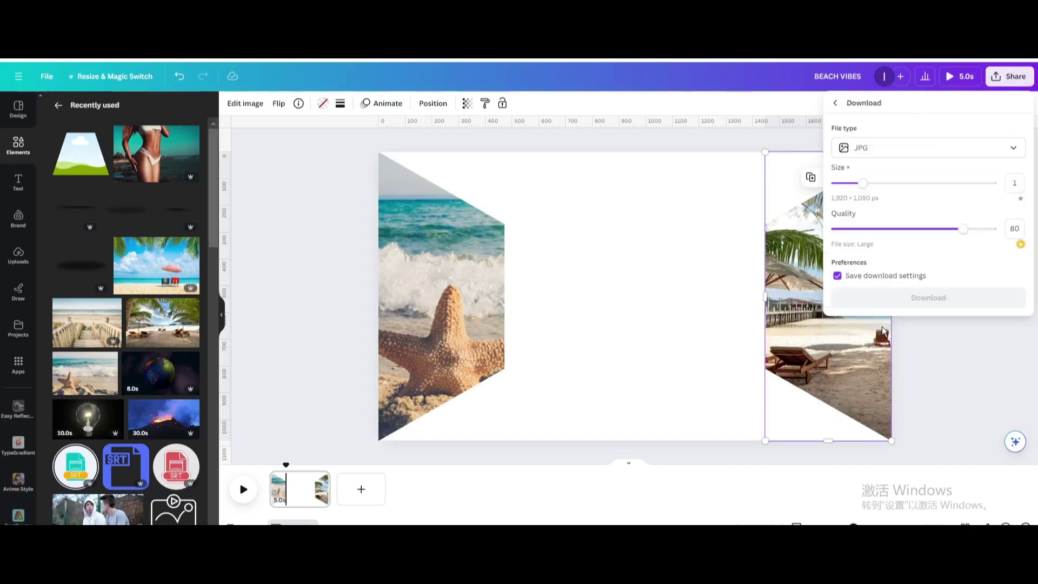
{"action": "left_click", "coordinate": [863, 150]}
{"action": "left_click", "coordinate": [861, 212]}
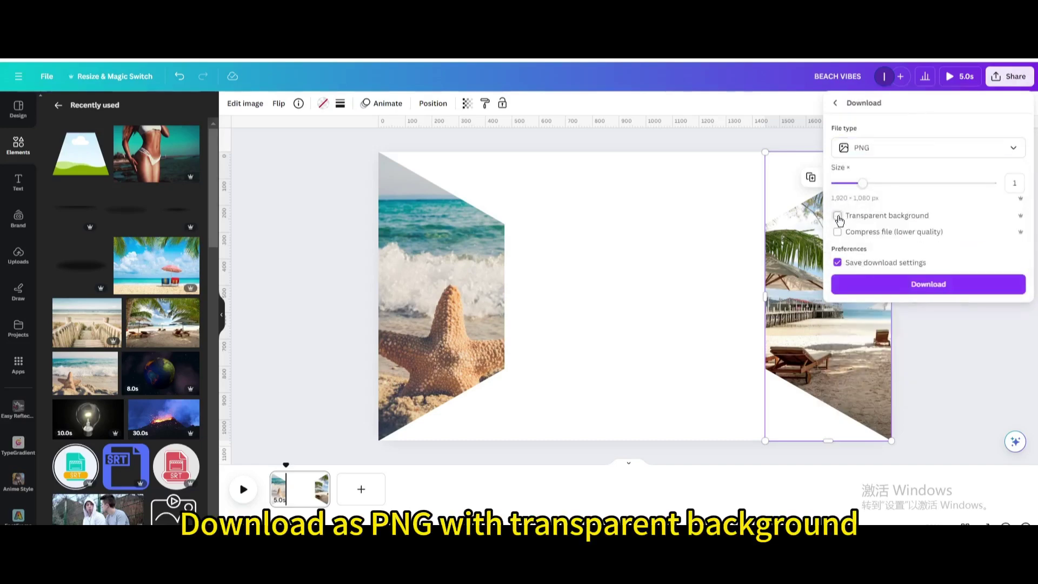
{"action": "left_click", "coordinate": [900, 284]}
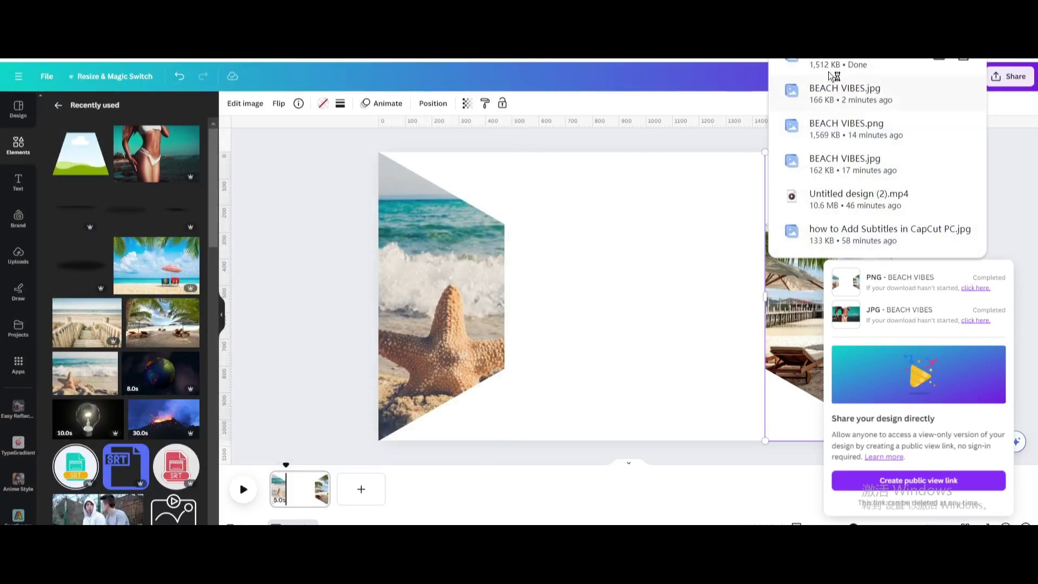
{"action": "left_click_drag", "start_coordinate": [844, 92], "coordinate": [188, 233]}
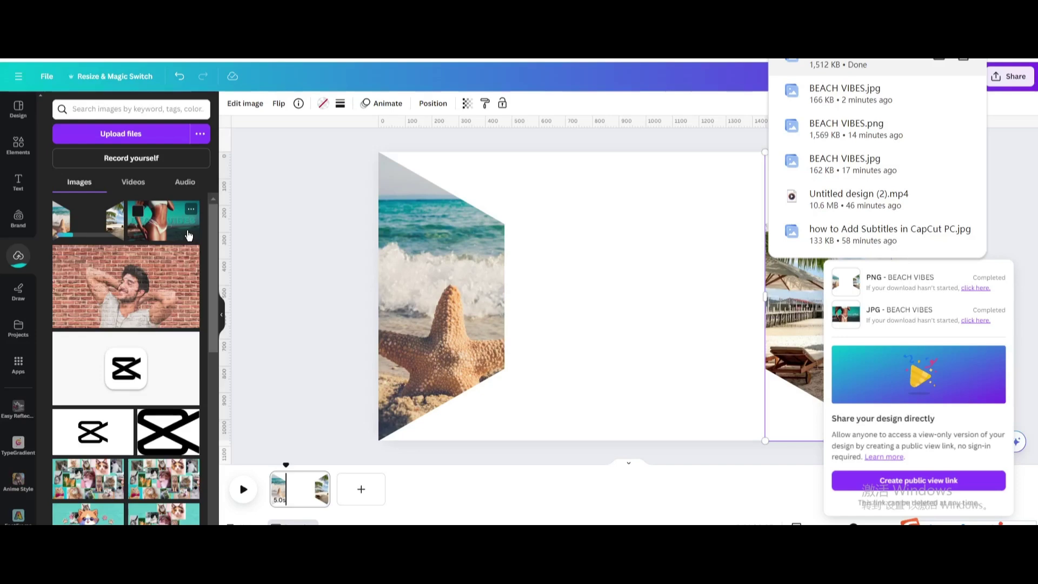
- Delete both framed beach images and place the uploaded BEACH VIBES image on the page
{"action": "left_click", "coordinate": [310, 259]}
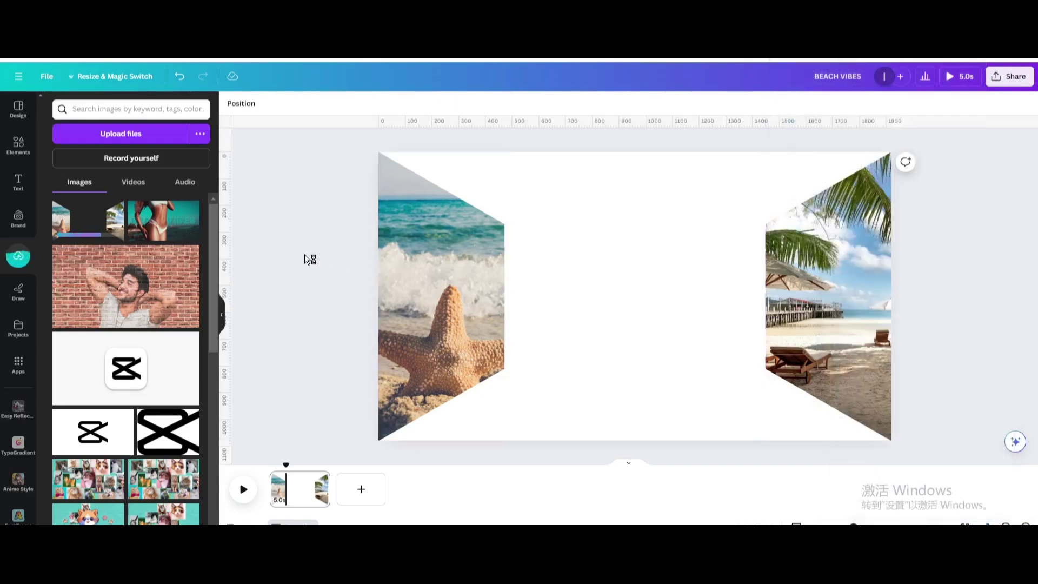
{"action": "left_click_drag", "start_coordinate": [295, 253], "coordinate": [921, 318]}
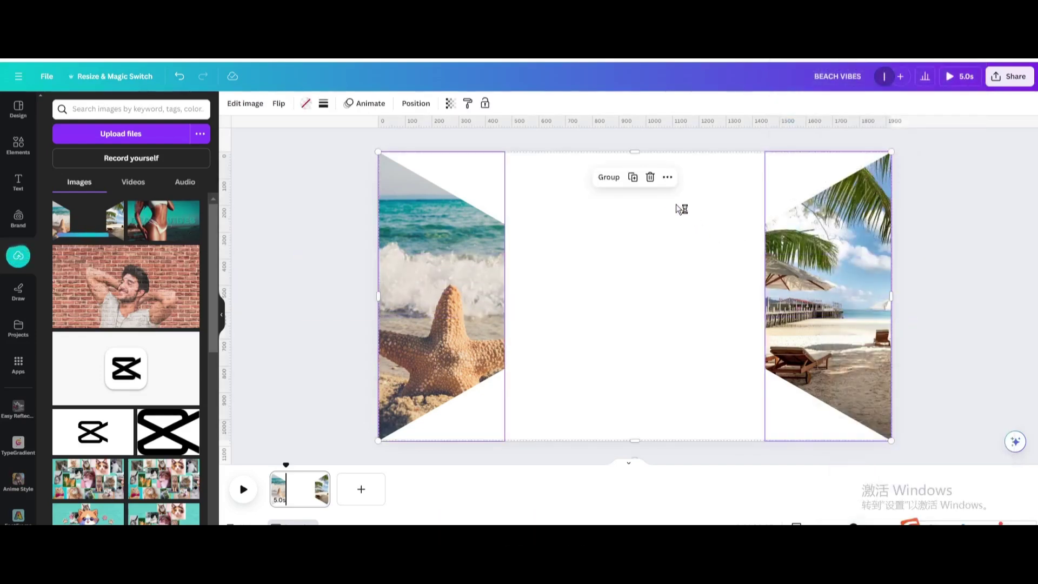
{"action": "left_click", "coordinate": [651, 178]}
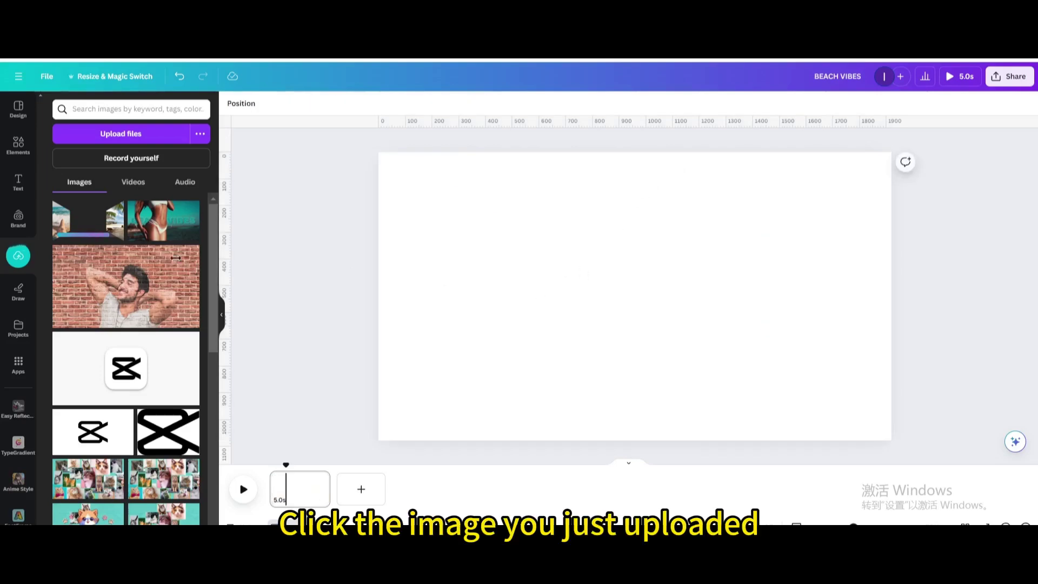
{"action": "left_click", "coordinate": [76, 219]}
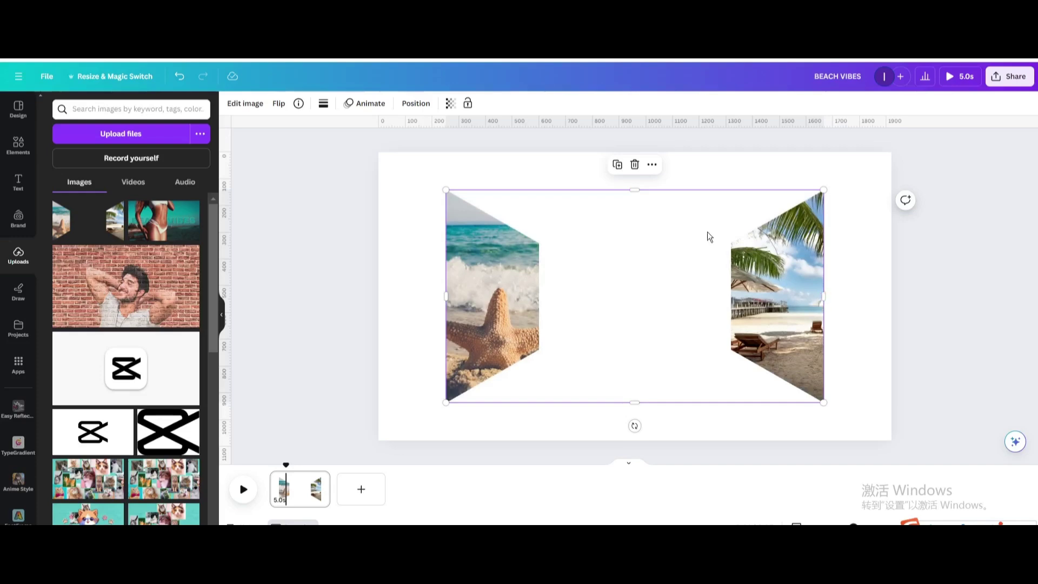
- Duplicate the image and crop one copy to the palm beach piece, the other to the starfish piece
{"action": "left_click", "coordinate": [617, 164]}
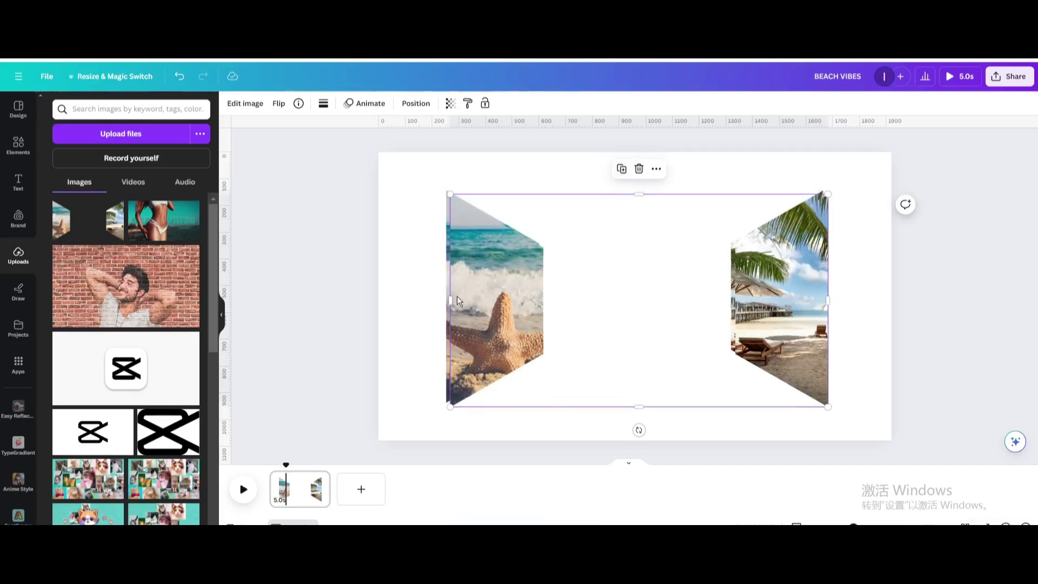
{"action": "left_click_drag", "start_coordinate": [449, 300], "coordinate": [729, 300]}
{"action": "left_click", "coordinate": [686, 297]}
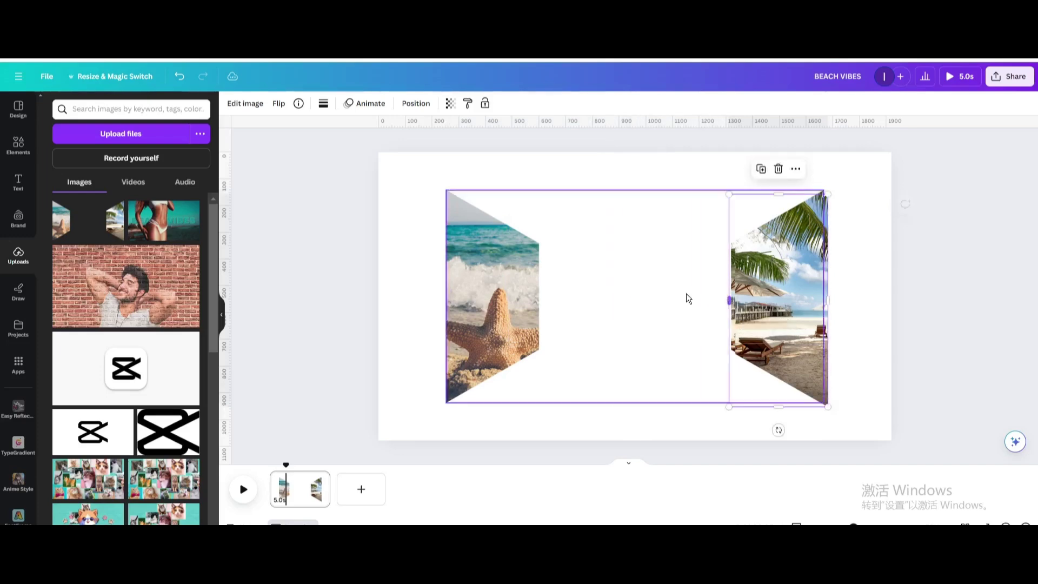
{"action": "left_click_drag", "start_coordinate": [823, 296], "coordinate": [541, 297]}
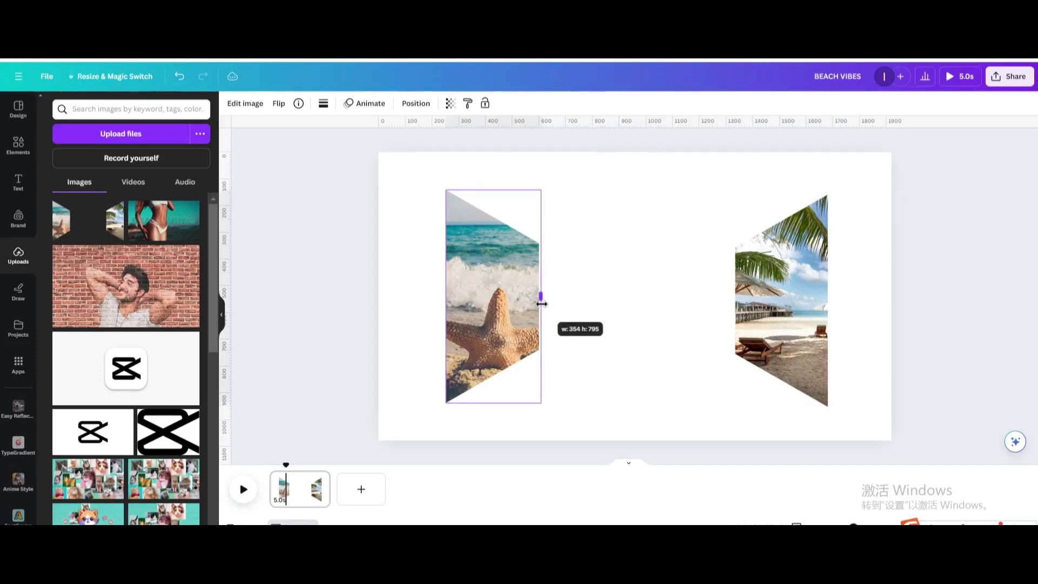
{"action": "left_click", "coordinate": [399, 277]}
{"action": "left_click", "coordinate": [487, 268]}
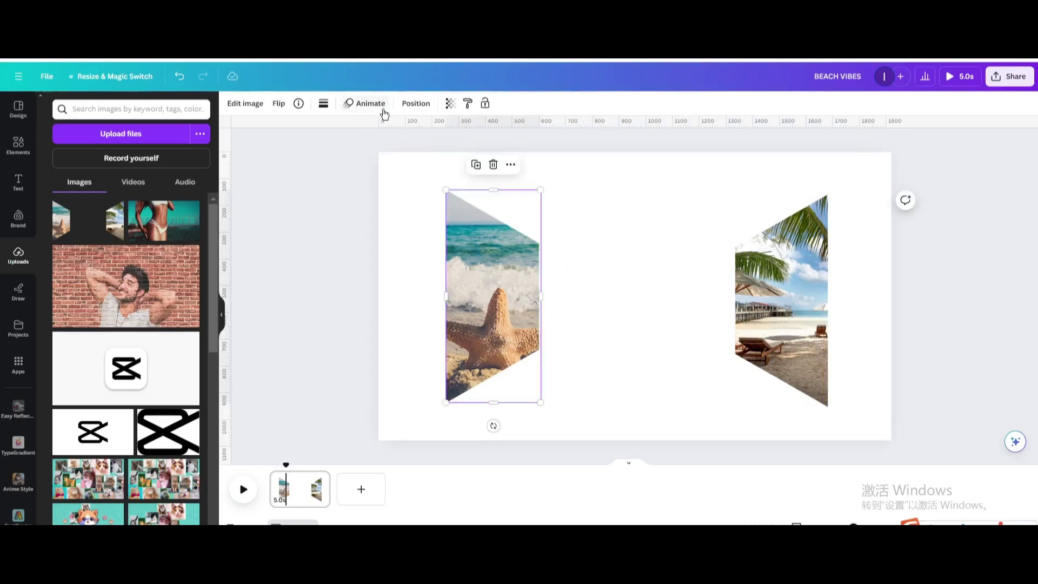
- Add a Drop shadow to the starfish piece with distance 34, intensity 27 and blur 15
{"action": "left_click", "coordinate": [243, 103]}
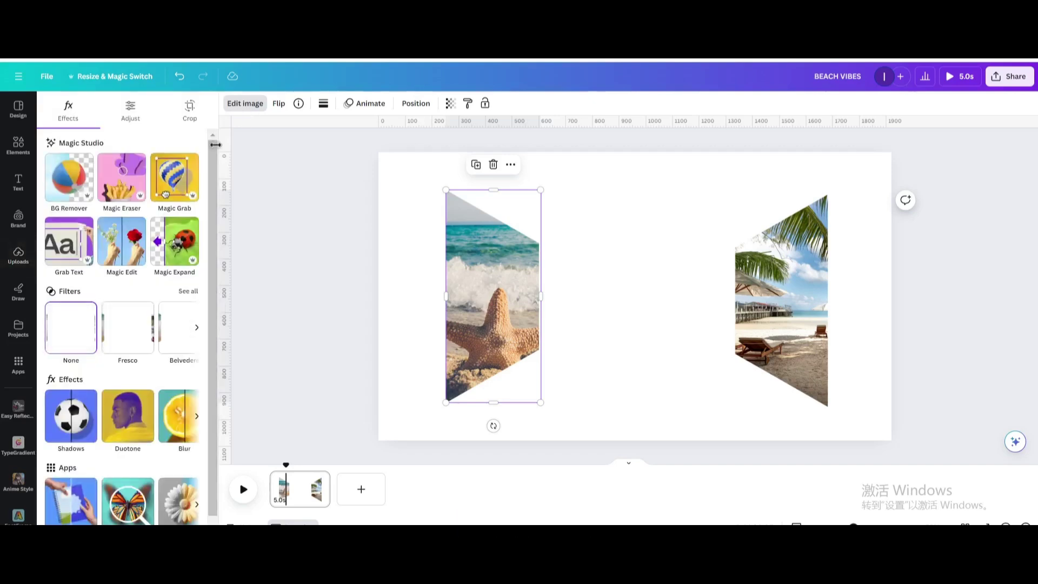
{"action": "left_click", "coordinate": [69, 414]}
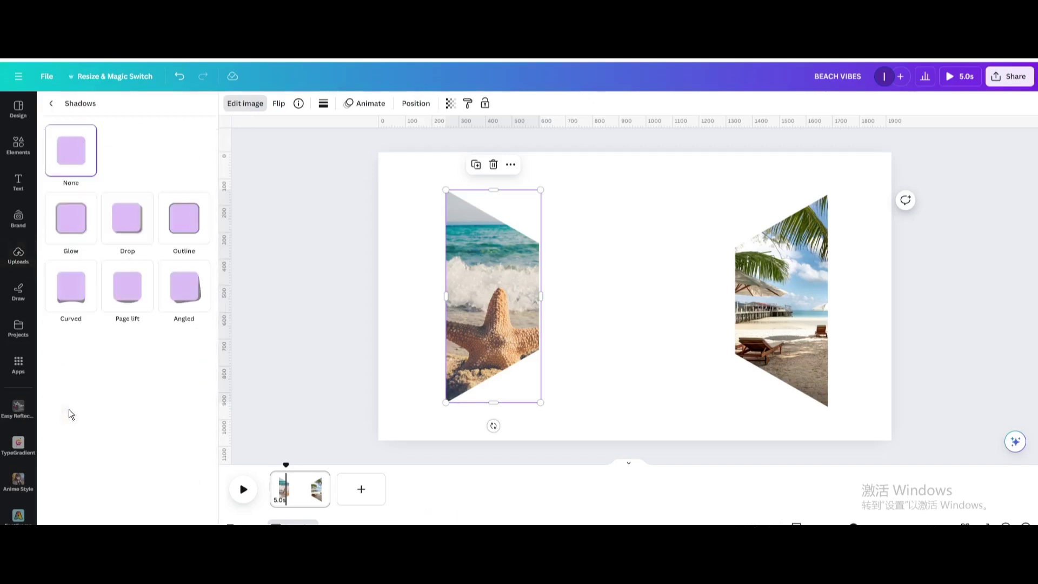
{"action": "left_click", "coordinate": [123, 239]}
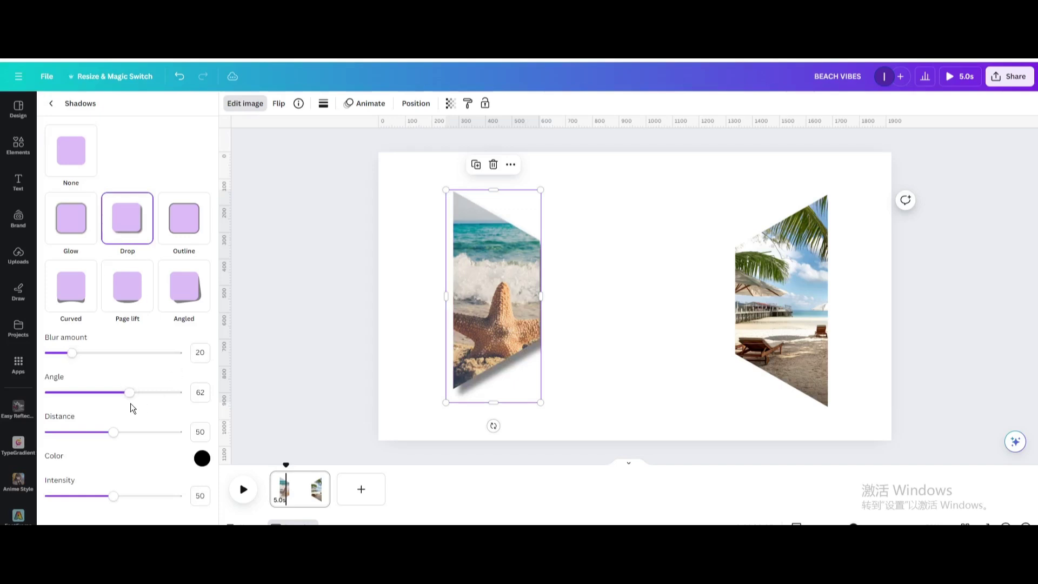
{"action": "left_click_drag", "start_coordinate": [113, 432], "coordinate": [94, 444]}
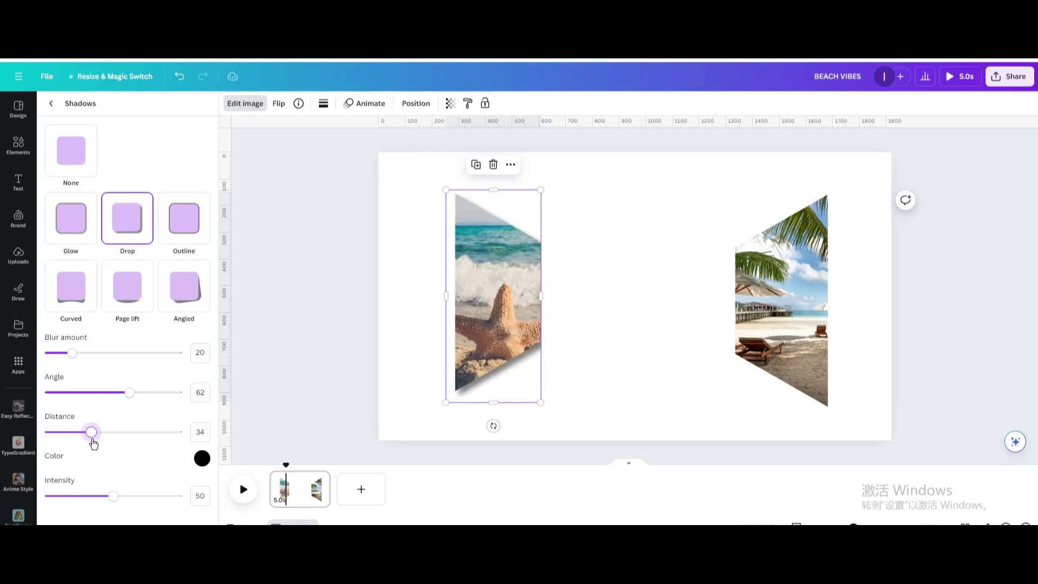
{"action": "left_click_drag", "start_coordinate": [105, 502], "coordinate": [82, 503]}
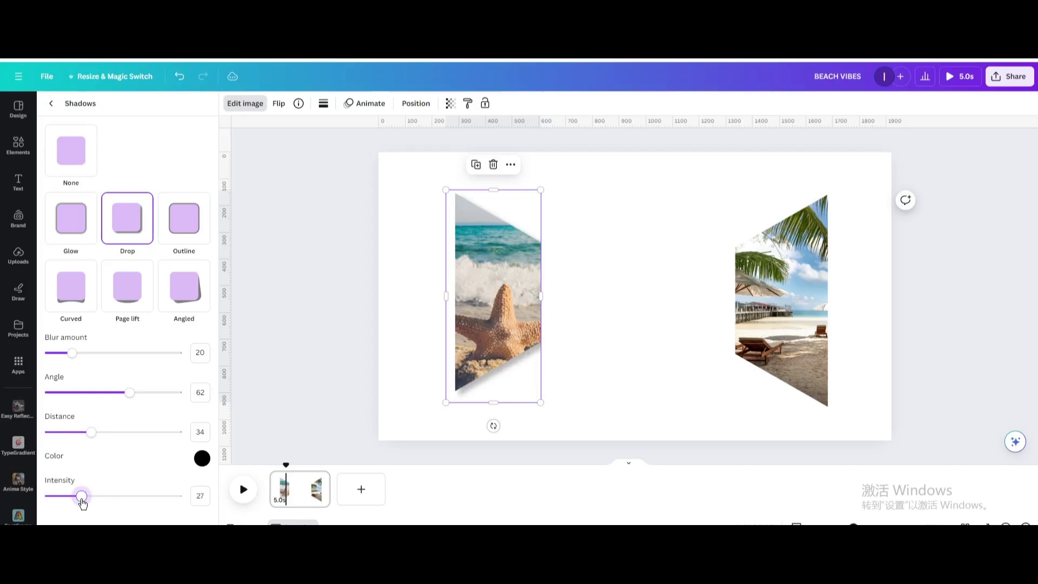
{"action": "mouse_move", "coordinate": [71, 354]}
{"action": "left_mouse_down"}
{"action": "mouse_move", "coordinate": [88, 353]}
{"action": "mouse_move", "coordinate": [66, 353]}
{"action": "left_mouse_up"}
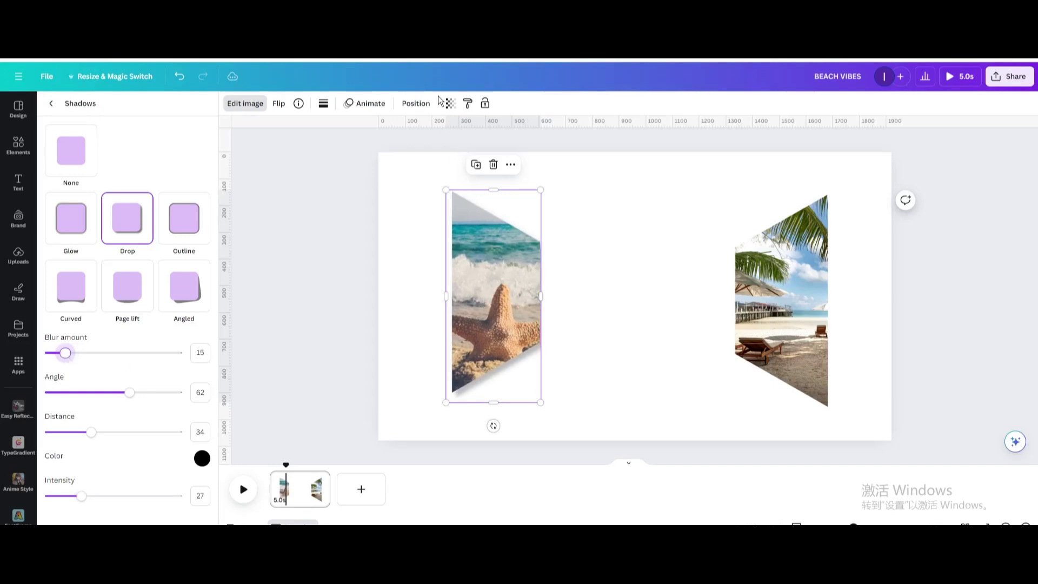
- Copy the starfish shadow onto the palm panel, set distance 50, and move the starfish panel top-left
{"action": "left_click", "coordinate": [468, 103]}
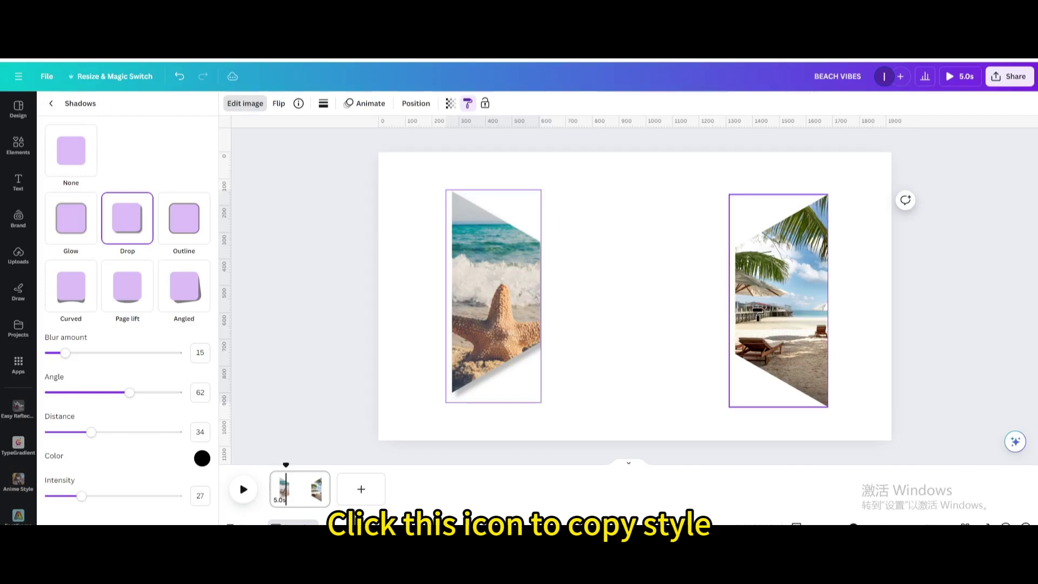
{"action": "left_click", "coordinate": [786, 310]}
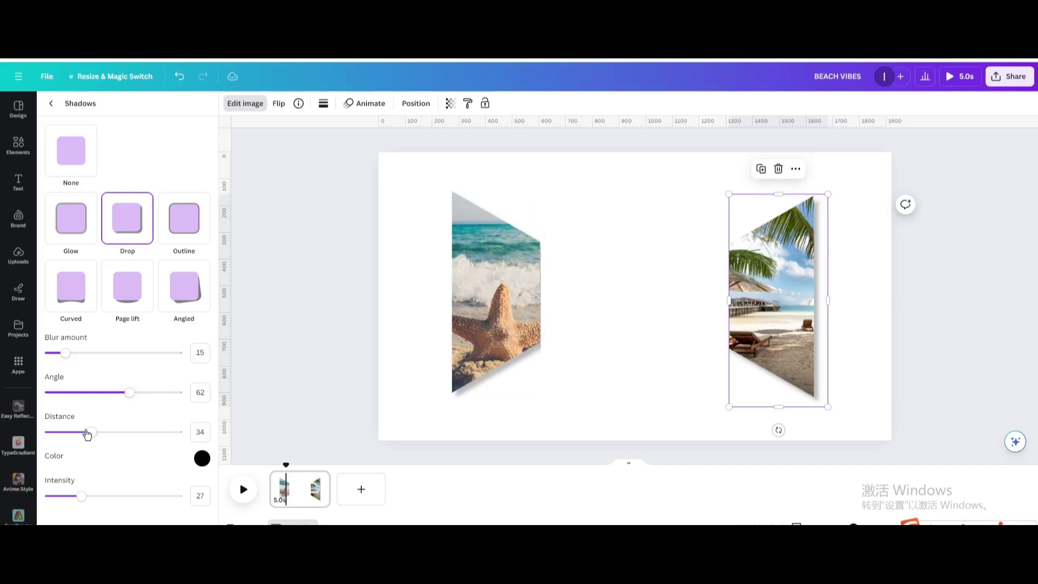
{"action": "left_click_drag", "start_coordinate": [87, 433], "coordinate": [115, 440]}
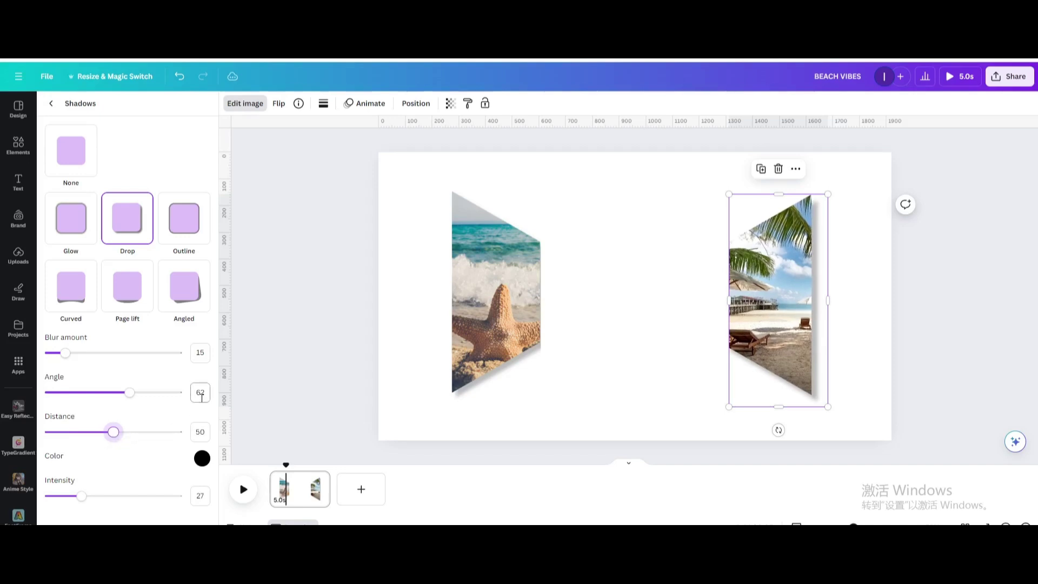
{"action": "left_click_drag", "start_coordinate": [489, 263], "coordinate": [419, 222]}
- Enlarge the starfish and palm-beach panels to full page height
{"action": "left_click_drag", "start_coordinate": [378, 364], "coordinate": [376, 451]}
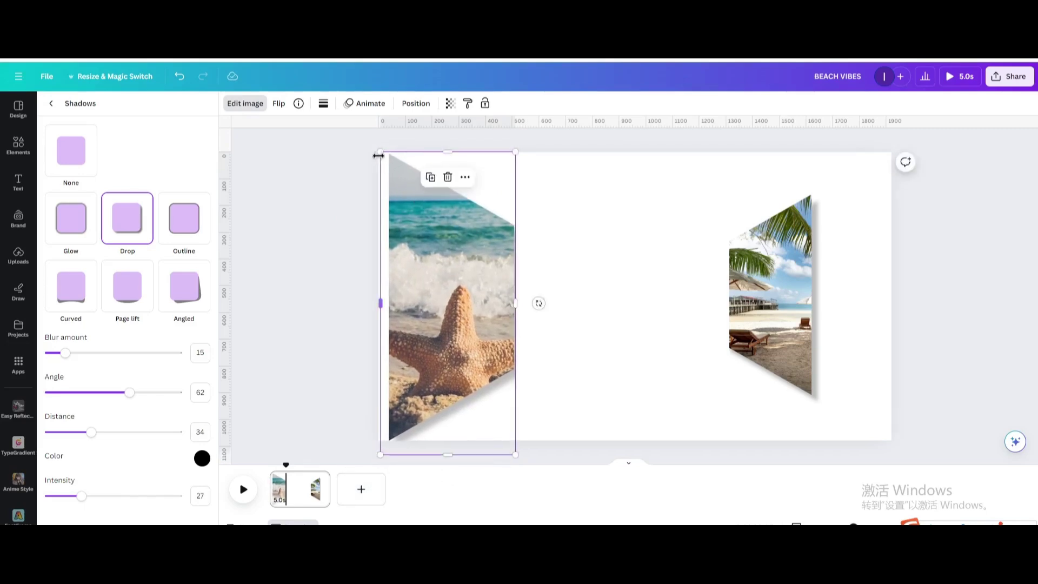
{"action": "mouse_move", "coordinate": [378, 151]}
{"action": "left_mouse_down"}
{"action": "mouse_move", "coordinate": [371, 146]}
{"action": "mouse_move", "coordinate": [378, 152]}
{"action": "left_mouse_up"}
{"action": "left_click", "coordinate": [819, 198]}
{"action": "left_click_drag", "start_coordinate": [826, 189], "coordinate": [887, 171]}
{"action": "left_click_drag", "start_coordinate": [847, 406], "coordinate": [889, 448]}
- Fine-tune both panels' size and set them flush against the left and right page edges
{"action": "left_click_drag", "start_coordinate": [404, 268], "coordinate": [399, 261]}
{"action": "left_click_drag", "start_coordinate": [371, 153], "coordinate": [369, 148]}
{"action": "key", "text": "Escape"}
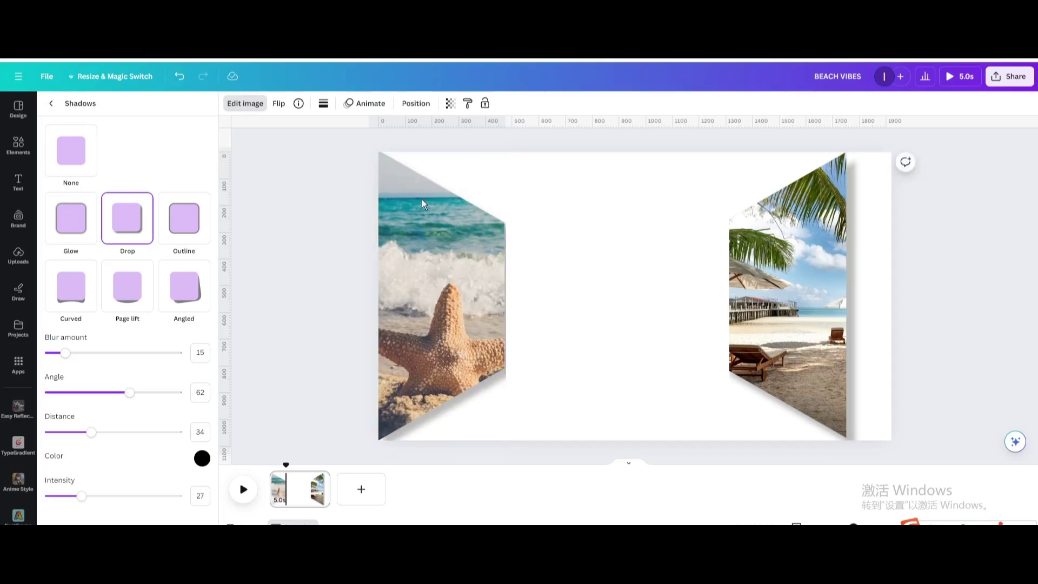
{"action": "left_click", "coordinate": [422, 203]}
{"action": "left_click", "coordinate": [773, 241]}
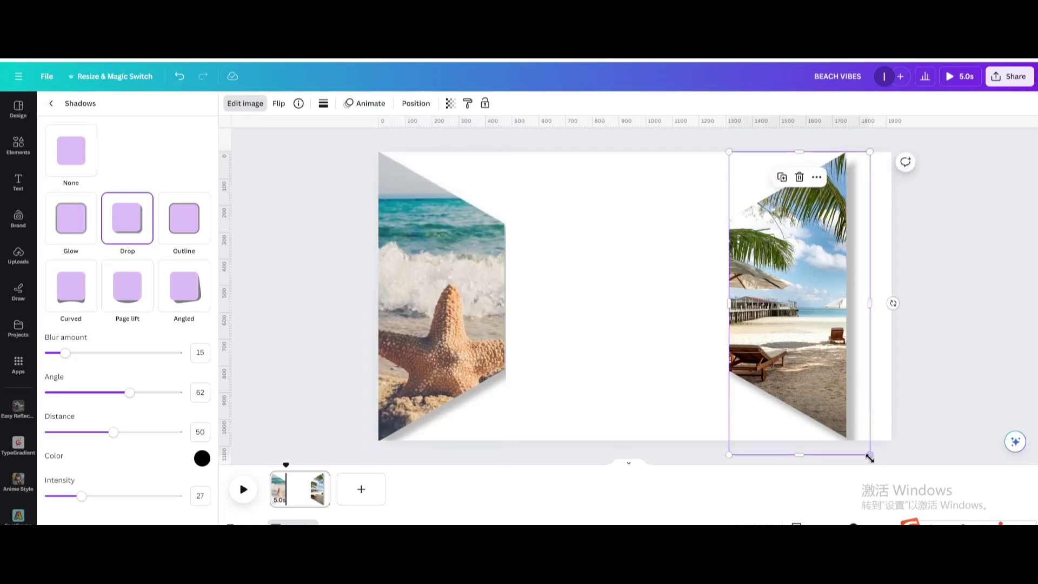
{"action": "left_click_drag", "start_coordinate": [869, 457], "coordinate": [871, 456]}
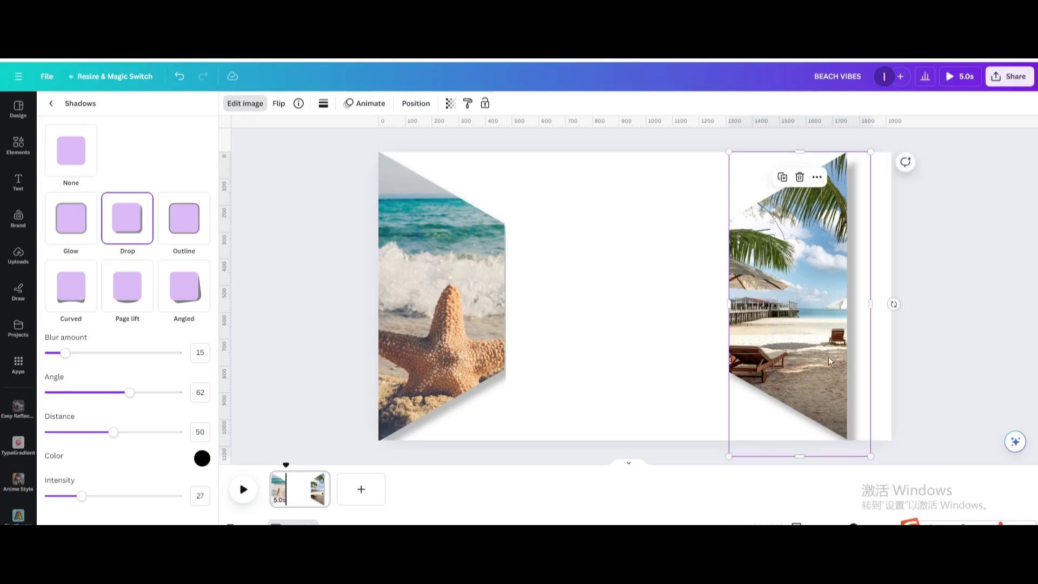
{"action": "left_click_drag", "start_coordinate": [786, 292], "coordinate": [830, 290]}
{"action": "left_click", "coordinate": [568, 324]}
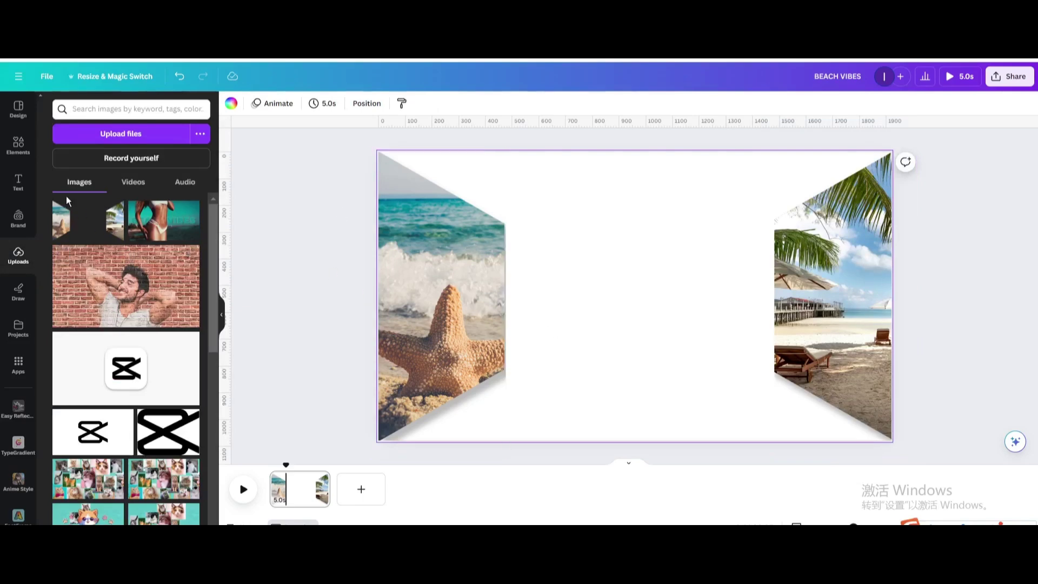
- Add the pink-umbrella beach photo and crop it into a wide strip between the side panels
{"action": "left_click", "coordinate": [16, 144]}
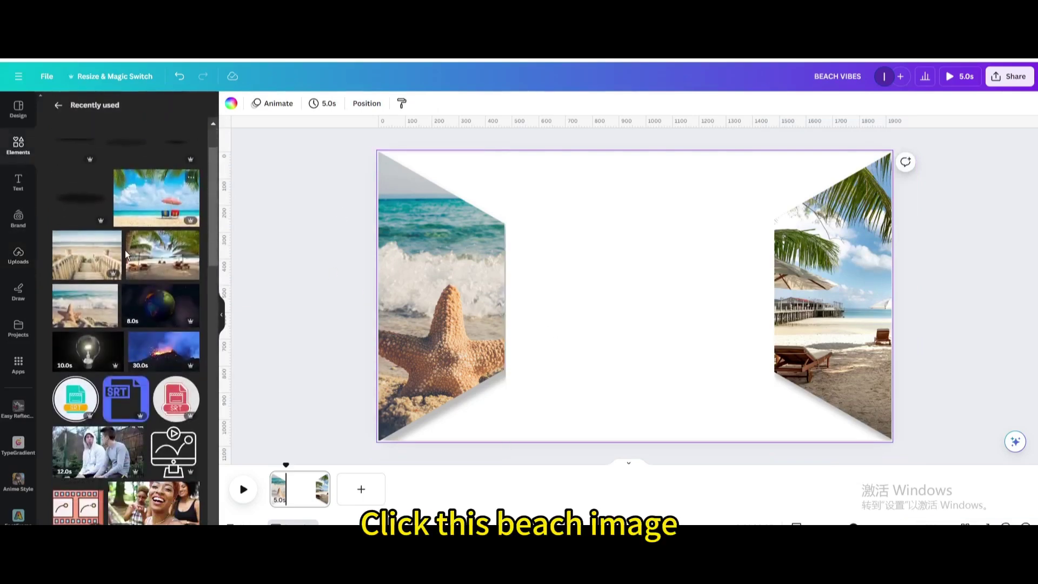
{"action": "left_click", "coordinate": [126, 218]}
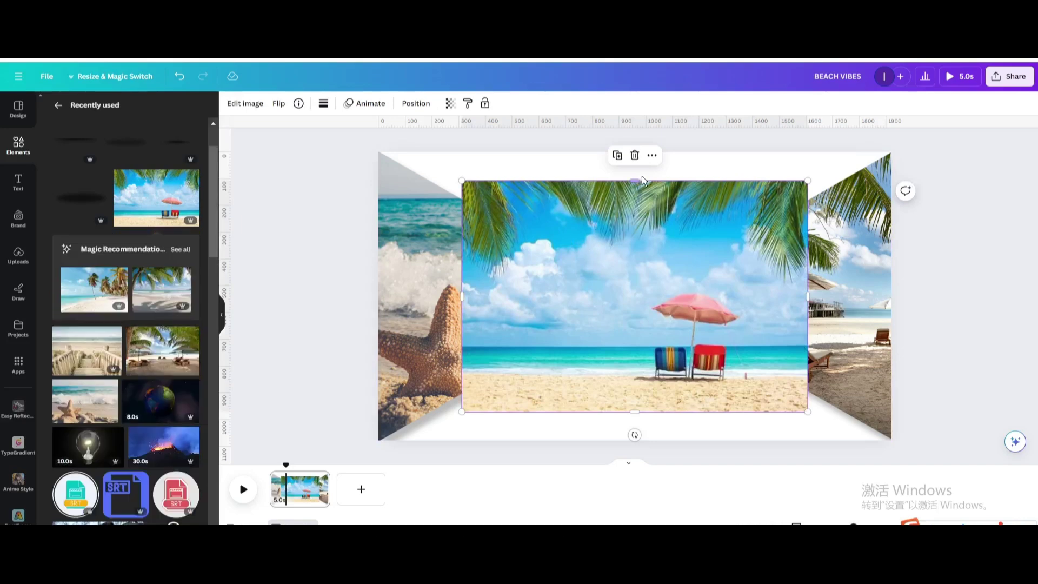
{"action": "left_click_drag", "start_coordinate": [641, 176], "coordinate": [640, 226]}
{"action": "left_click_drag", "start_coordinate": [623, 261], "coordinate": [667, 258]}
{"action": "left_click_drag", "start_coordinate": [505, 317], "coordinate": [581, 287]}
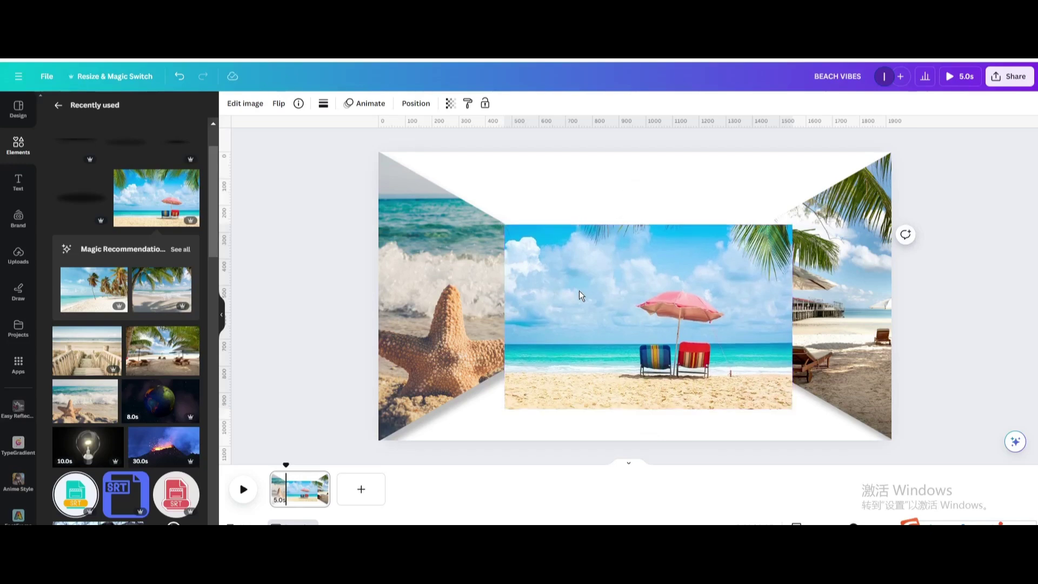
{"action": "left_click_drag", "start_coordinate": [793, 409], "coordinate": [774, 398]}
{"action": "left_click_drag", "start_coordinate": [639, 397], "coordinate": [646, 372]}
- Slightly resize the starfish panel to line up with the centre photo
{"action": "left_click", "coordinate": [593, 412]}
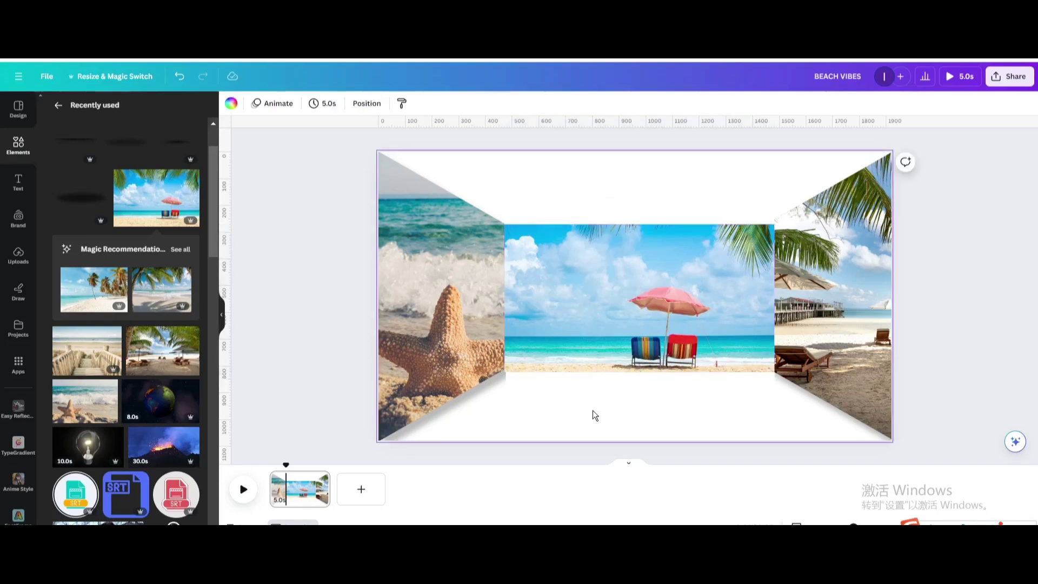
{"action": "left_click", "coordinate": [839, 266]}
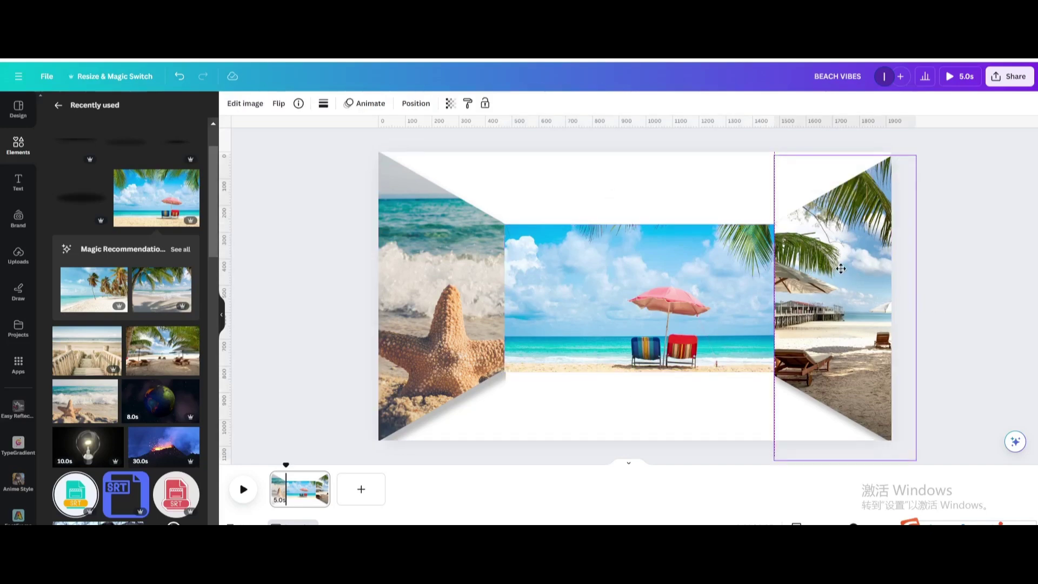
{"action": "left_click", "coordinate": [628, 423]}
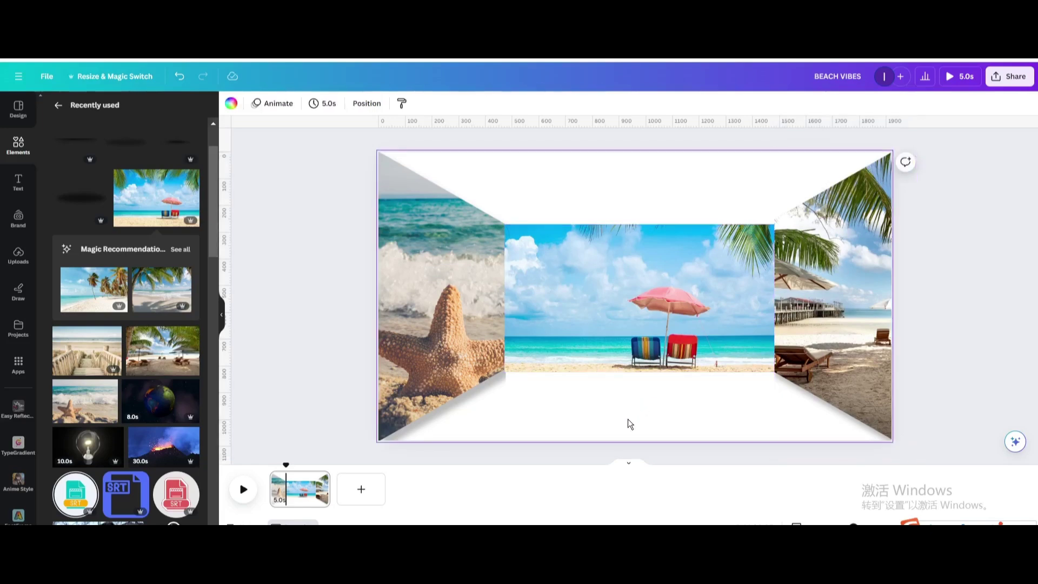
{"action": "left_click", "coordinate": [471, 351]}
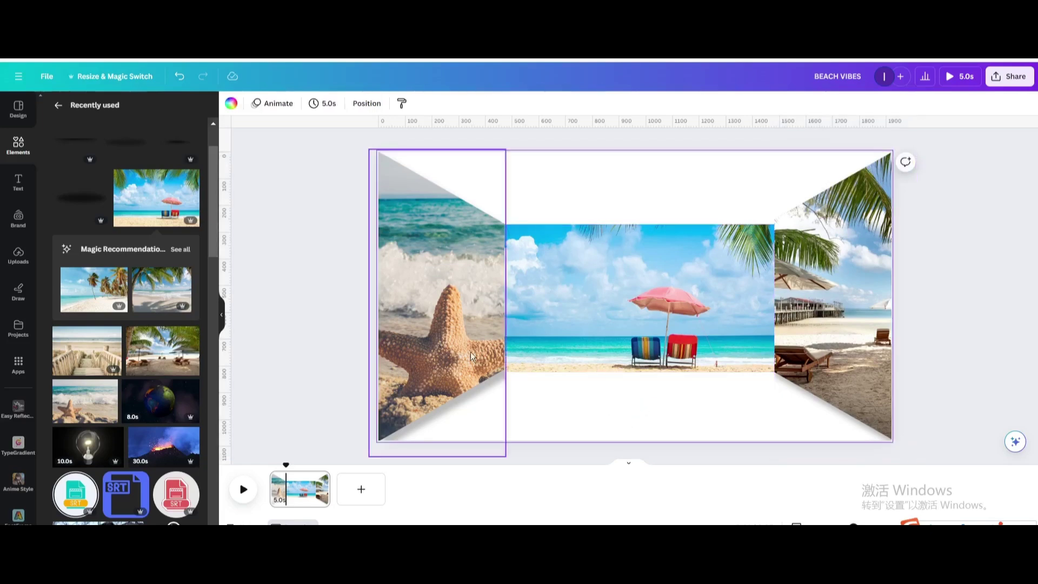
{"action": "left_click_drag", "start_coordinate": [366, 456], "coordinate": [363, 458]}
{"action": "left_click", "coordinate": [567, 414]}
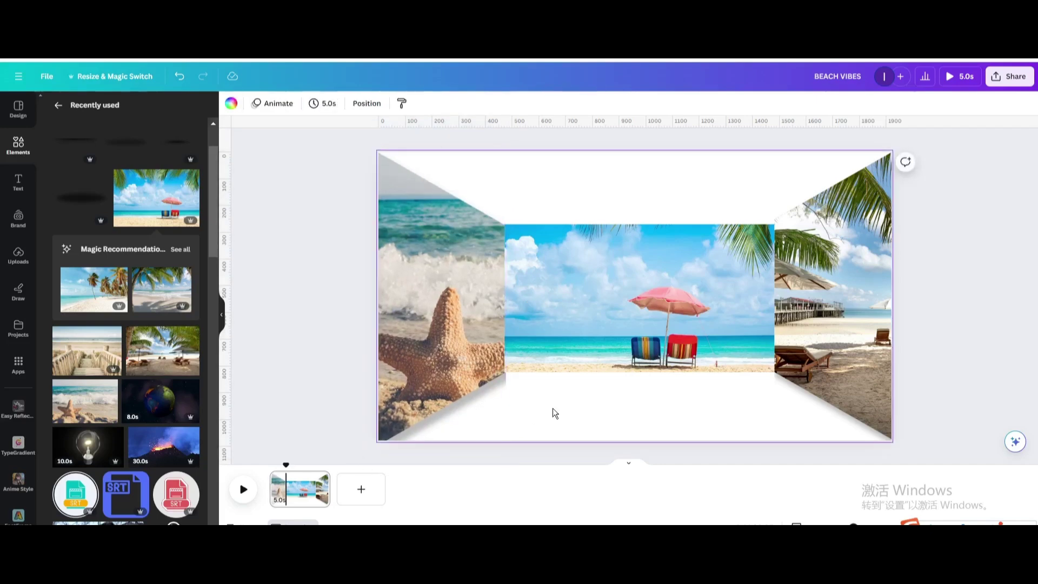
- Add a soft 'shadow' graphic beneath the centre beach photo, sized to its width, and duplicate it
{"action": "left_click", "coordinate": [61, 106]}
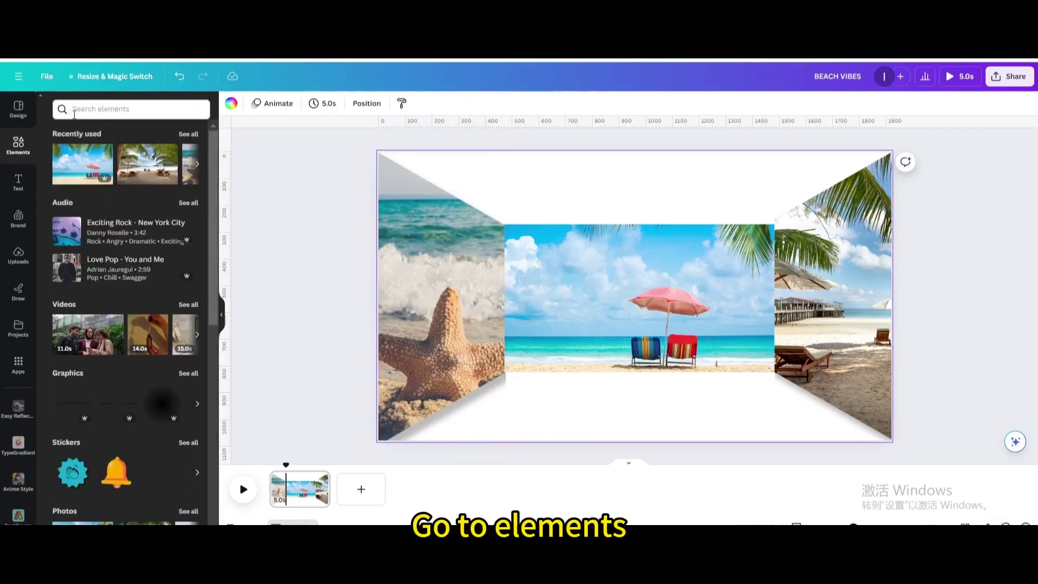
{"action": "left_click", "coordinate": [74, 109]}
{"action": "left_click", "coordinate": [81, 147]}
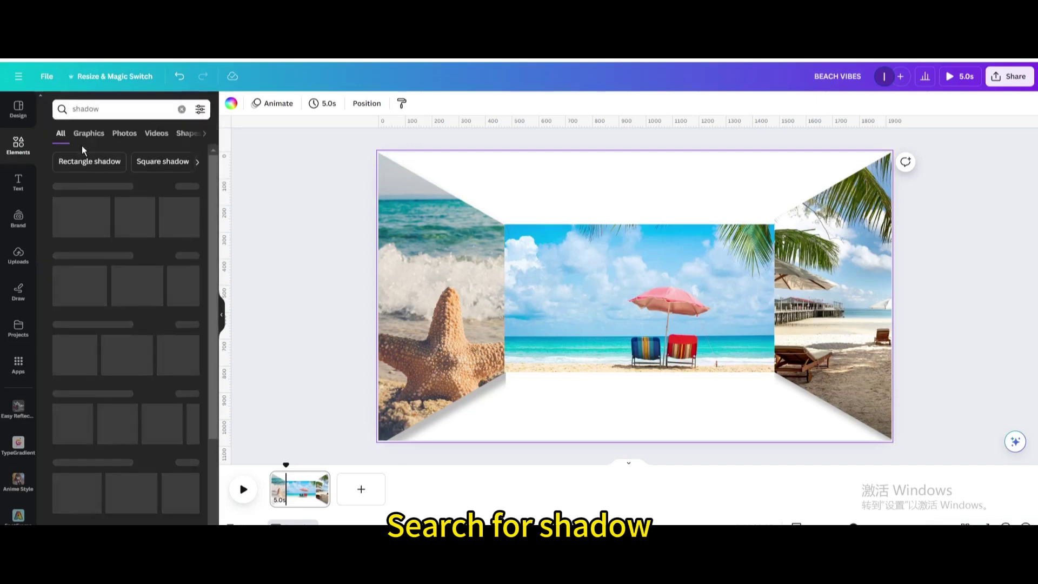
{"action": "left_click", "coordinate": [88, 135]}
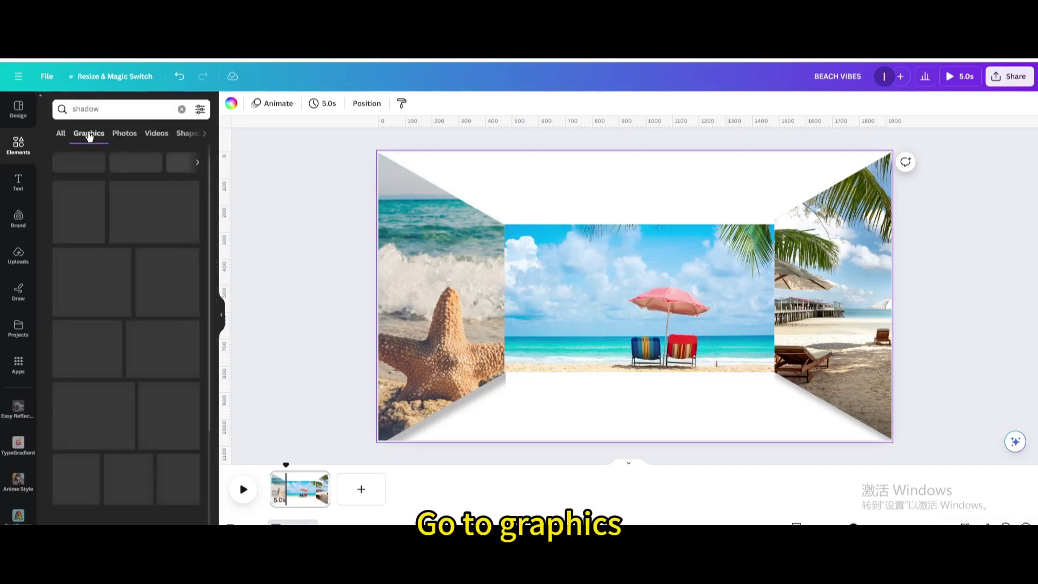
{"action": "left_click", "coordinate": [126, 202]}
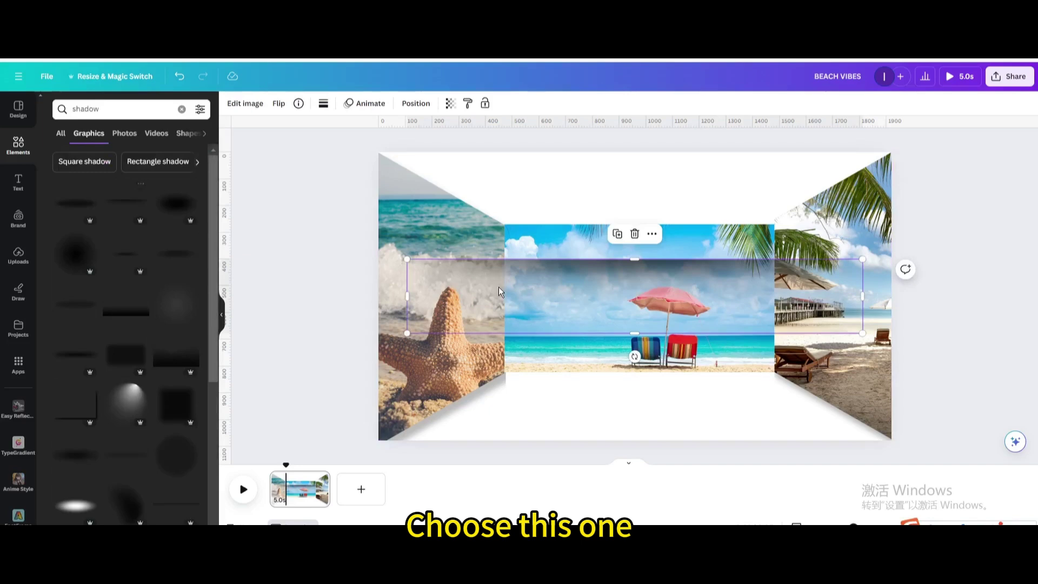
{"action": "left_click_drag", "start_coordinate": [637, 287], "coordinate": [675, 405]}
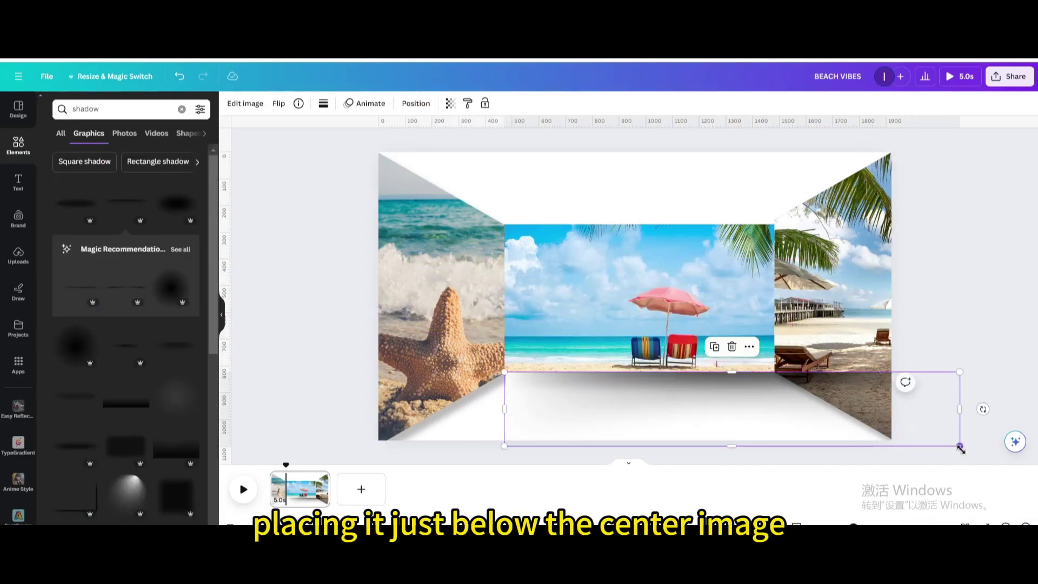
{"action": "left_click_drag", "start_coordinate": [961, 447], "coordinate": [776, 413]}
{"action": "left_click", "coordinate": [626, 351]}
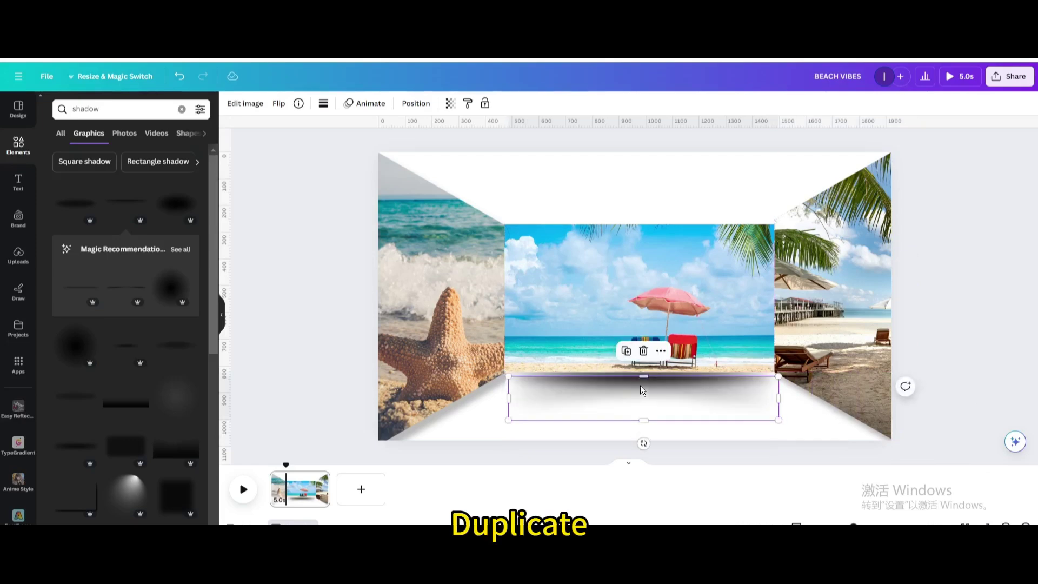
- Rotate the shadow copy upright and fit it along the starfish panel's inner edge
{"action": "left_click_drag", "start_coordinate": [638, 376], "coordinate": [576, 335]}
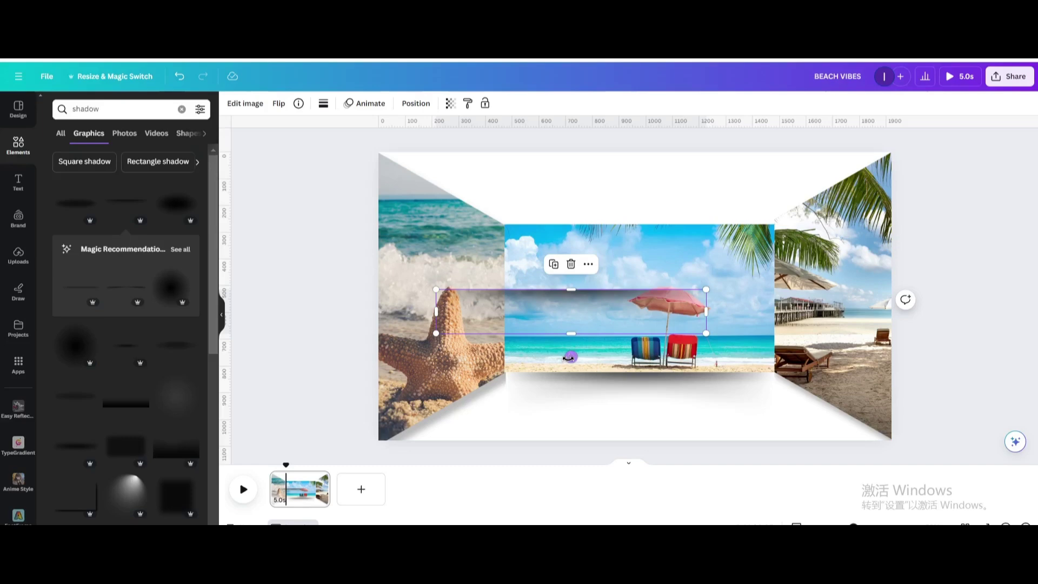
{"action": "left_click_drag", "start_coordinate": [571, 357], "coordinate": [481, 363]}
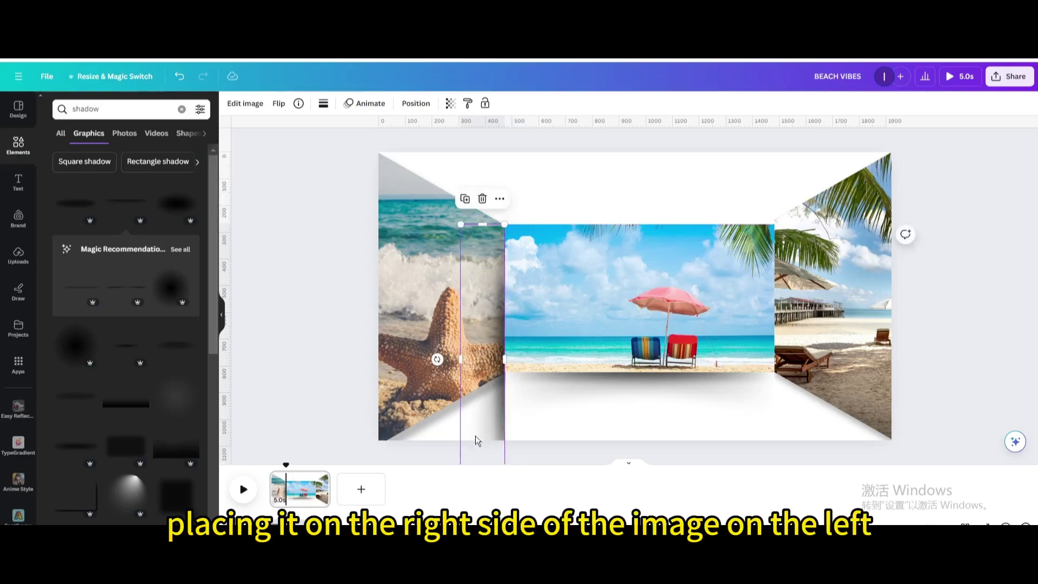
{"action": "scroll", "coordinate": [475, 438], "scroll_direction": "down", "scroll_amount": 1}
{"action": "left_click_drag", "start_coordinate": [461, 457], "coordinate": [473, 373]}
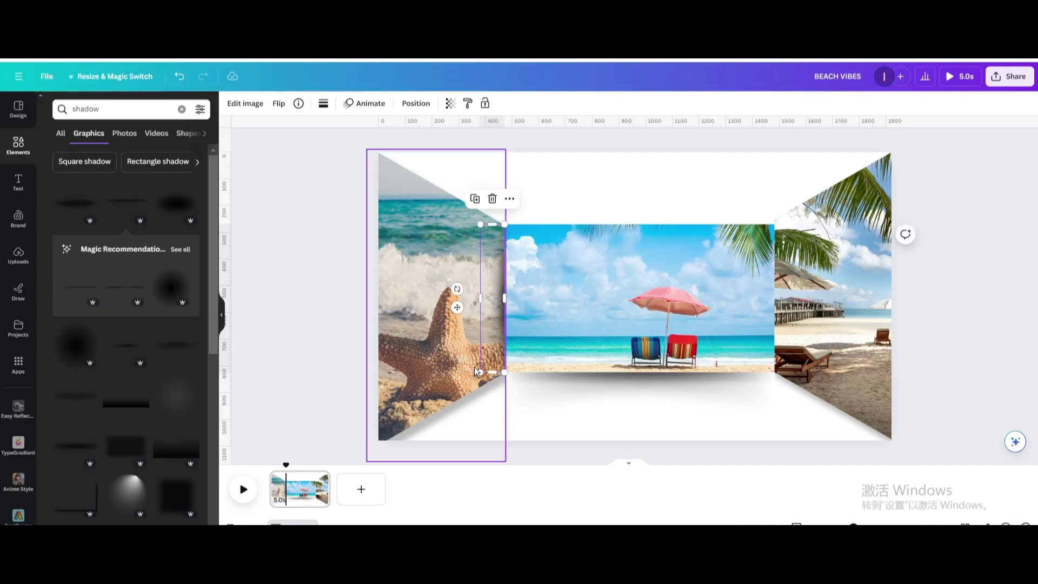
- Duplicate the upright shadow, turn it to -86° and place it by the palm-beach panel
{"action": "left_click", "coordinate": [475, 197]}
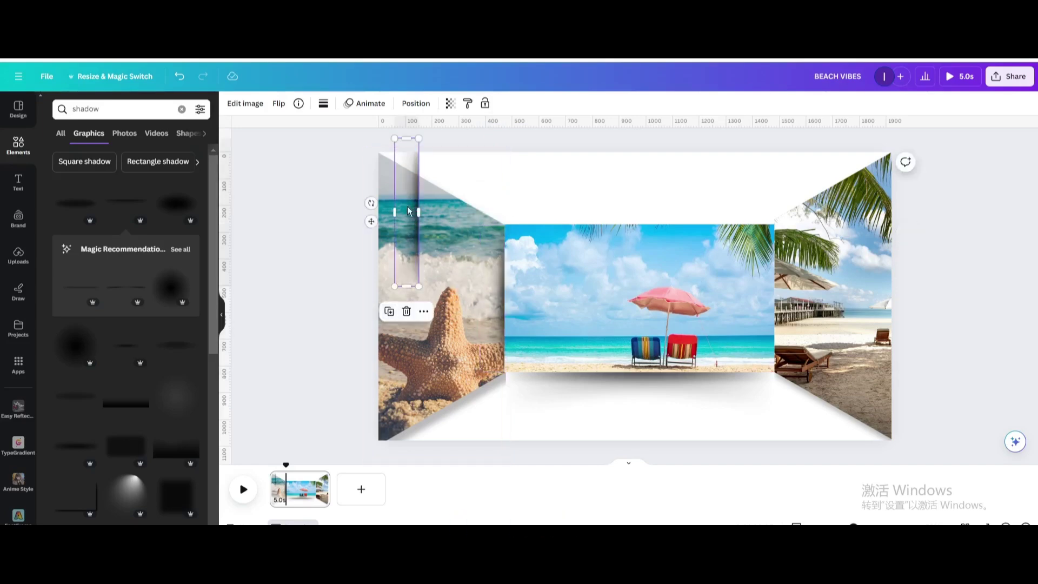
{"action": "left_click_drag", "start_coordinate": [371, 204], "coordinate": [780, 306]}
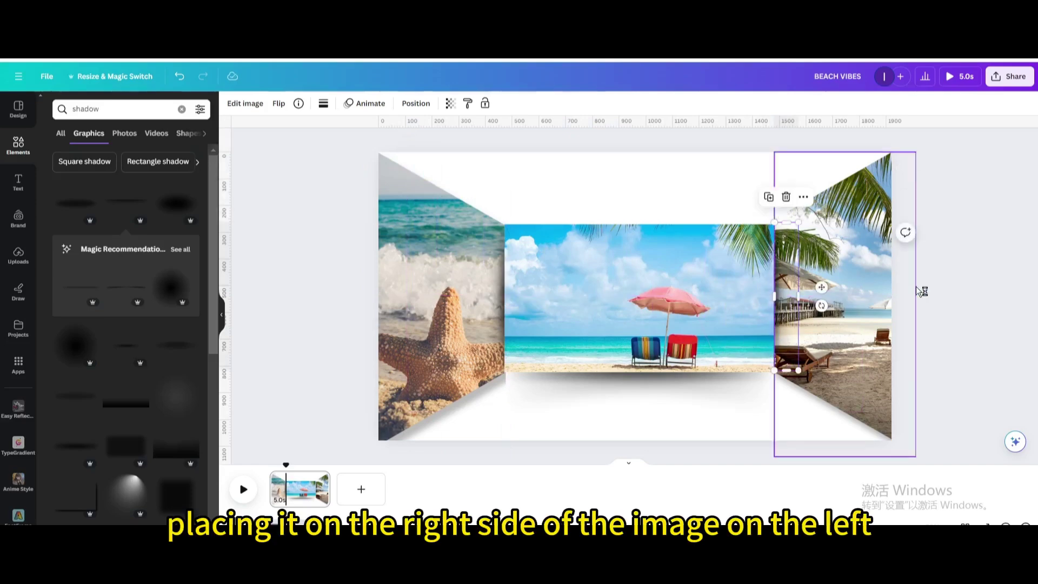
{"action": "left_click", "coordinate": [957, 293]}
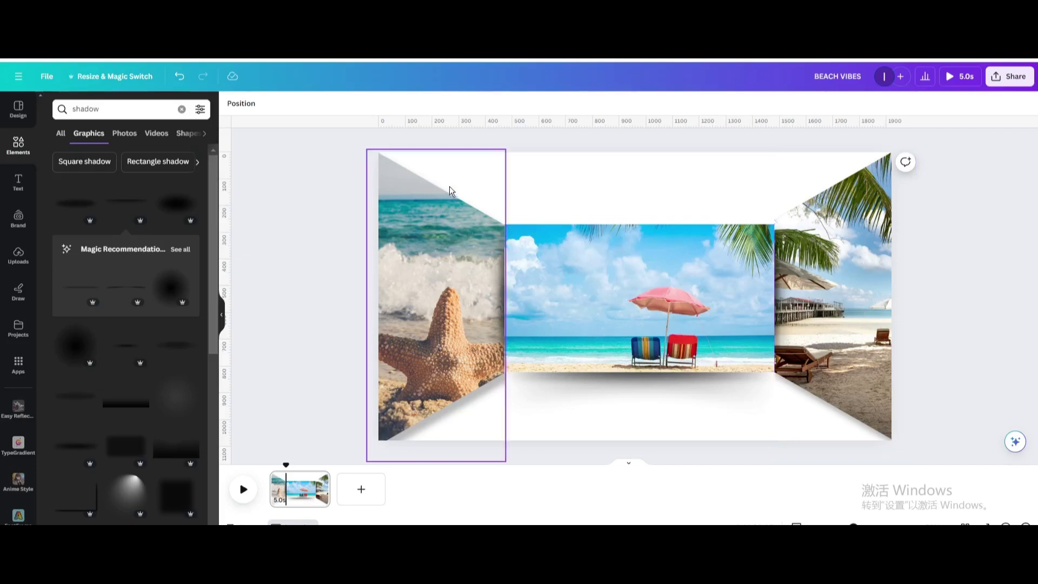
- Group the left starfish photo and the centre photo each with its shadow strip
{"action": "left_click_drag", "start_coordinate": [421, 135], "coordinate": [486, 440]}
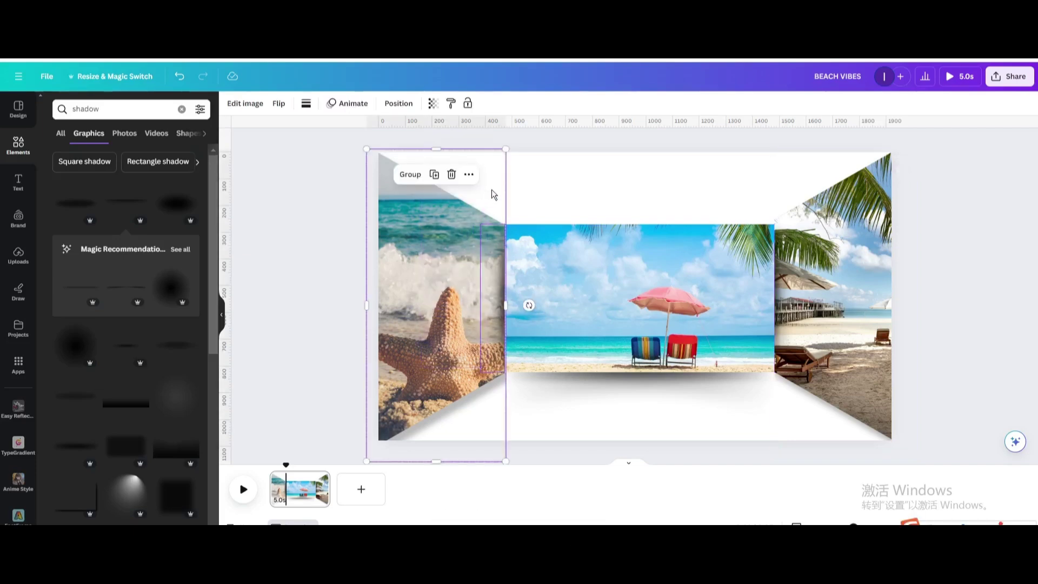
{"action": "left_click", "coordinate": [410, 174]}
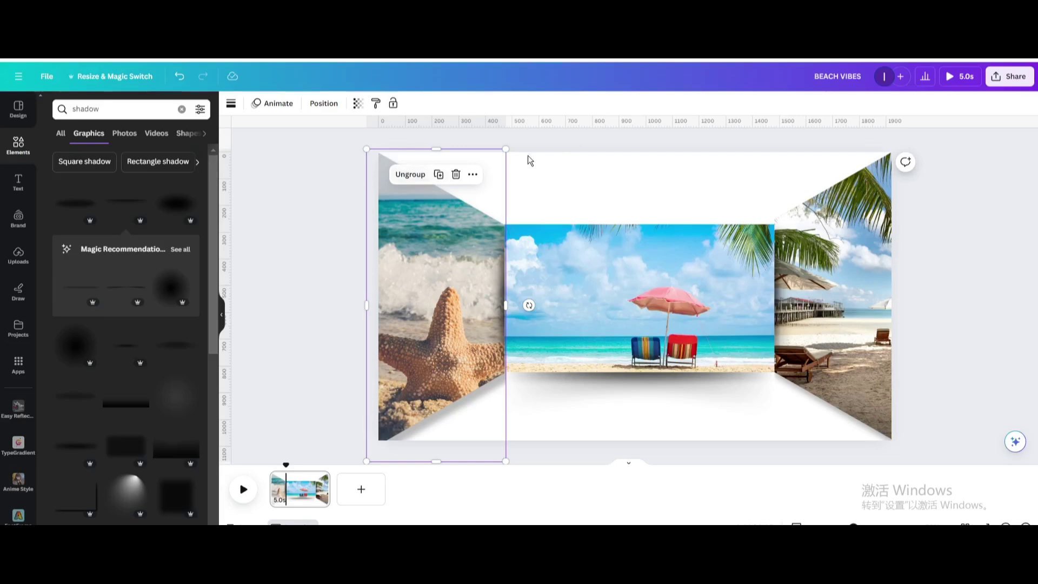
{"action": "left_click_drag", "start_coordinate": [568, 150], "coordinate": [633, 443]}
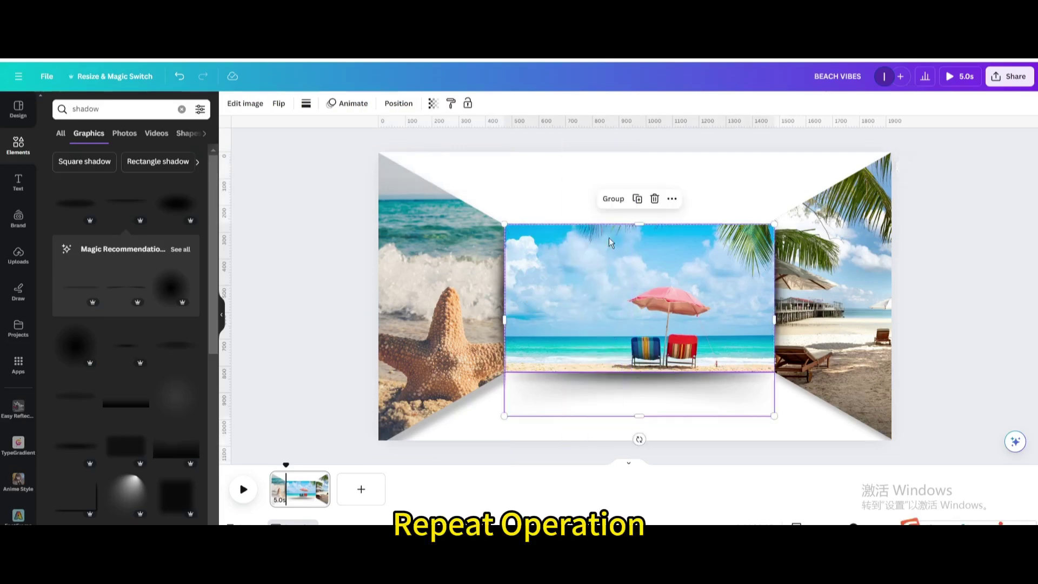
{"action": "left_click", "coordinate": [613, 199]}
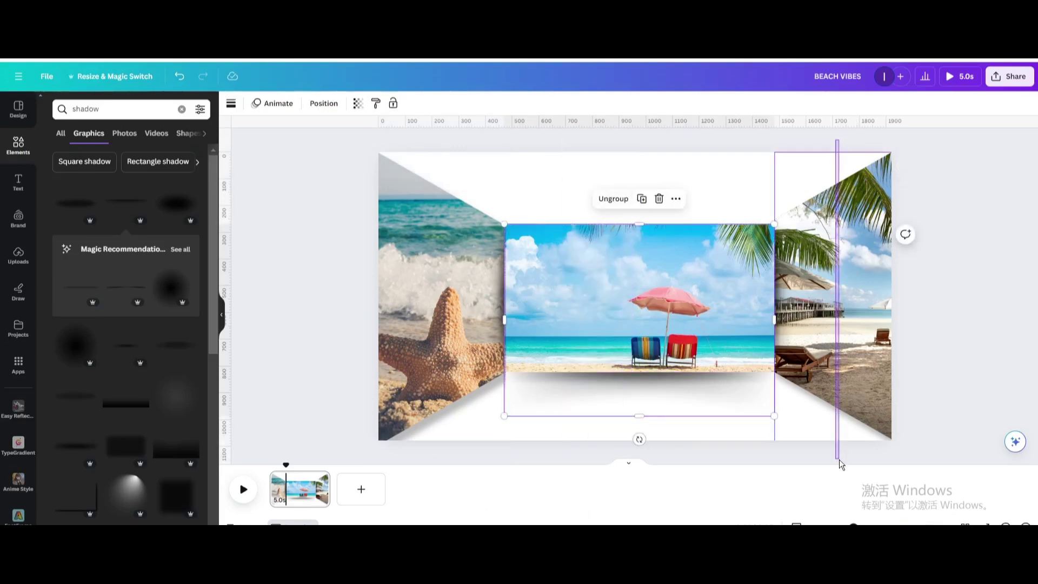
- Group the right palm-beach photo with its shadow and move the starfish group toward centre
{"action": "left_click", "coordinate": [841, 462]}
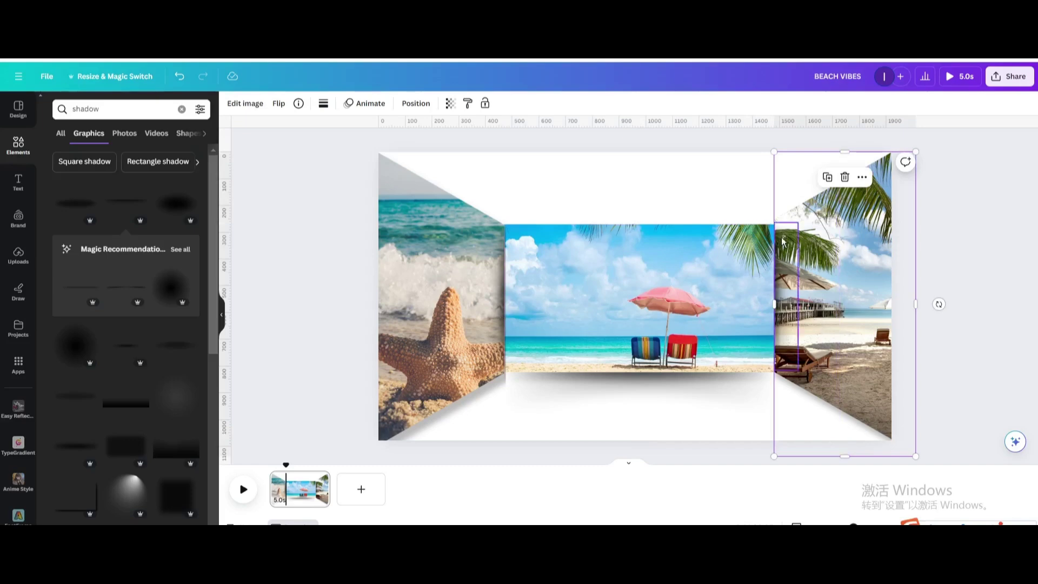
{"action": "left_click_drag", "start_coordinate": [760, 136], "coordinate": [819, 332]}
{"action": "left_click_drag", "start_coordinate": [981, 390], "coordinate": [790, 219]}
{"action": "left_click", "coordinate": [819, 177]}
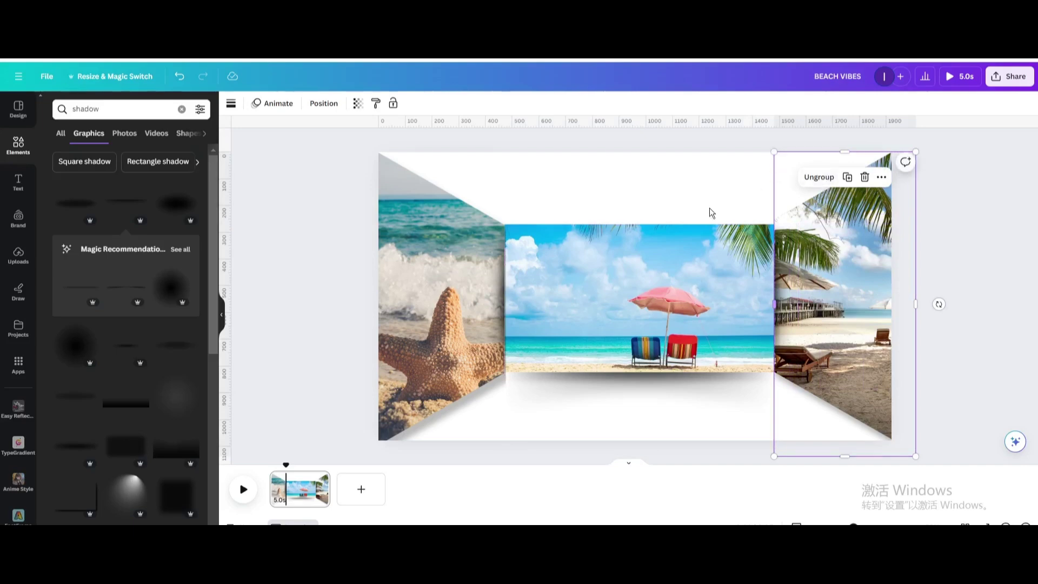
{"action": "left_click_drag", "start_coordinate": [429, 267], "coordinate": [554, 265]}
- Slide the palm-beach group left until it meets the starfish group at the centre line
{"action": "left_click_drag", "start_coordinate": [812, 274], "coordinate": [675, 277]}
{"action": "left_click", "coordinate": [818, 279]}
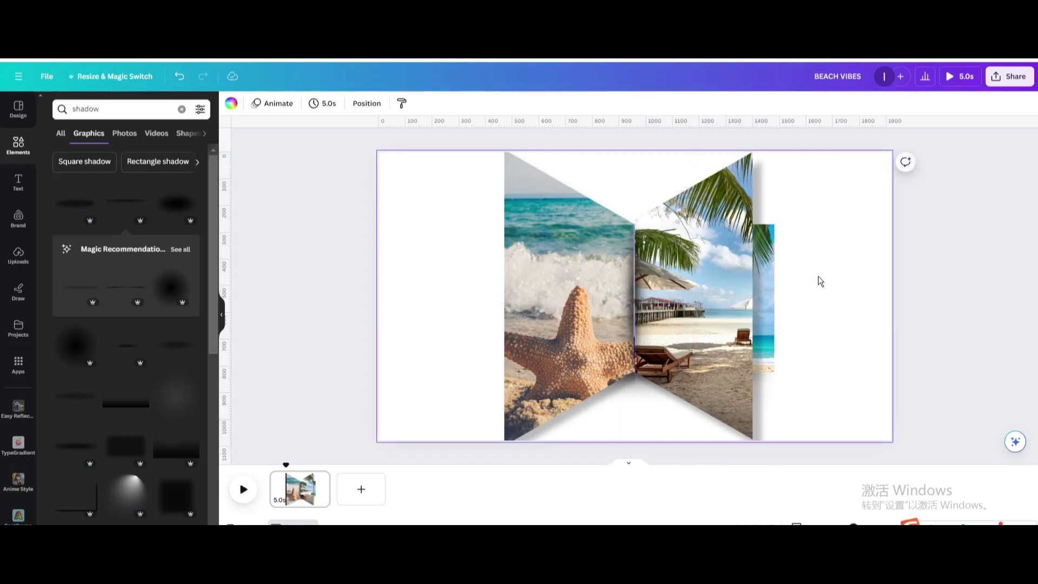
- Add the uploaded BEACH VIBES photo and enlarge it to fill the whole 1920×1080 page
{"action": "left_click", "coordinate": [18, 254]}
{"action": "left_click", "coordinate": [151, 232]}
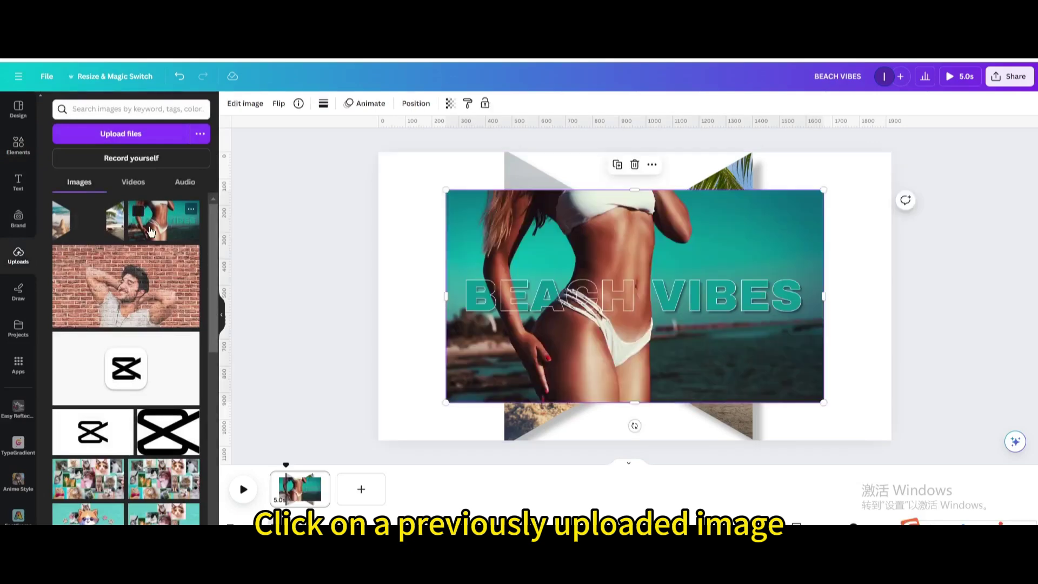
{"action": "left_click_drag", "start_coordinate": [554, 255], "coordinate": [490, 215]}
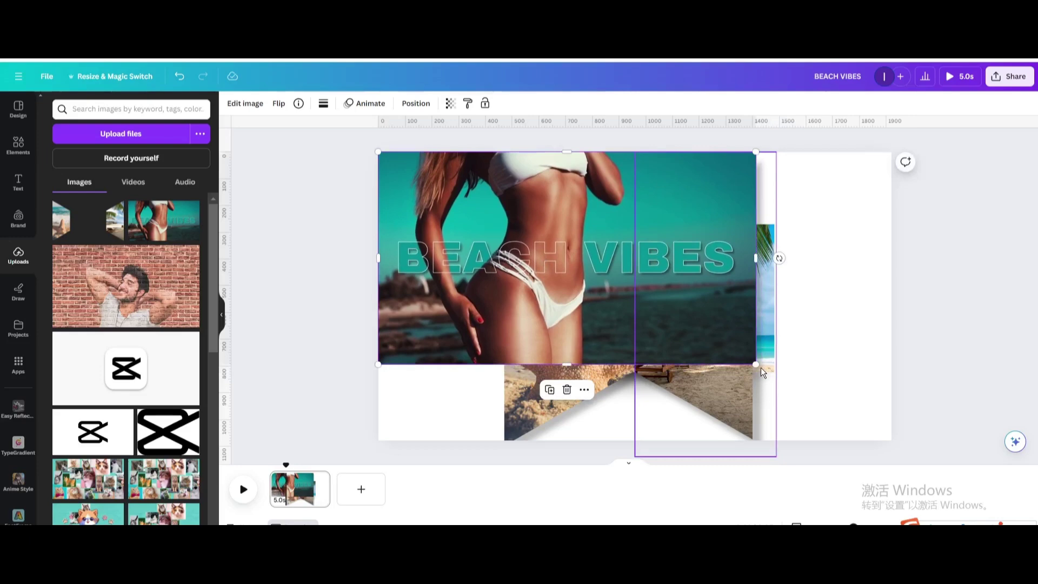
{"action": "left_click_drag", "start_coordinate": [756, 364], "coordinate": [892, 439]}
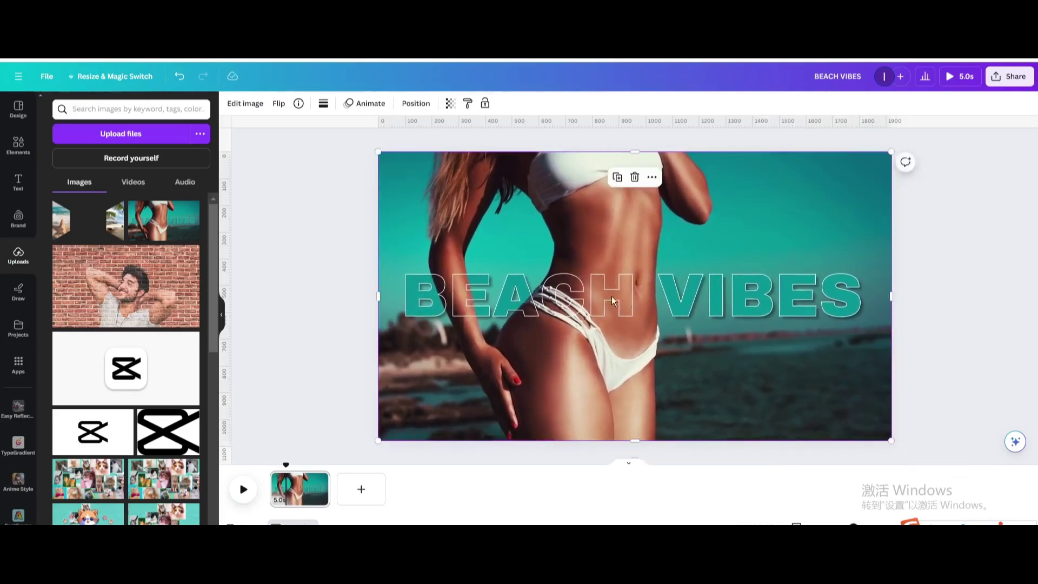
- Duplicate the photo and crop the copy to the right half and the original to the left half
{"action": "left_click", "coordinate": [617, 177]}
{"action": "left_click_drag", "start_coordinate": [631, 239], "coordinate": [639, 253]}
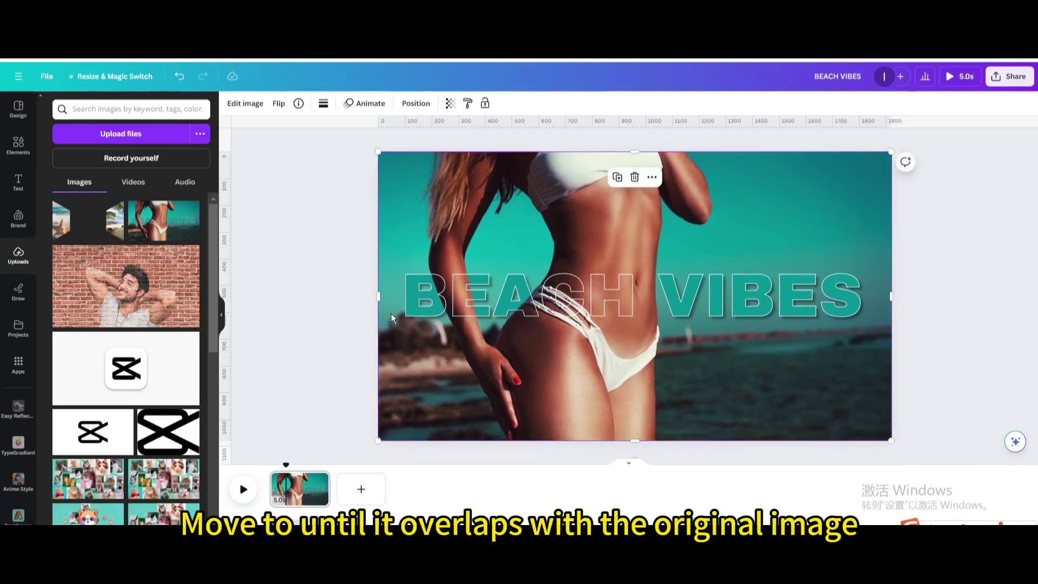
{"action": "left_click_drag", "start_coordinate": [378, 298], "coordinate": [640, 318]}
{"action": "left_click", "coordinate": [535, 263]}
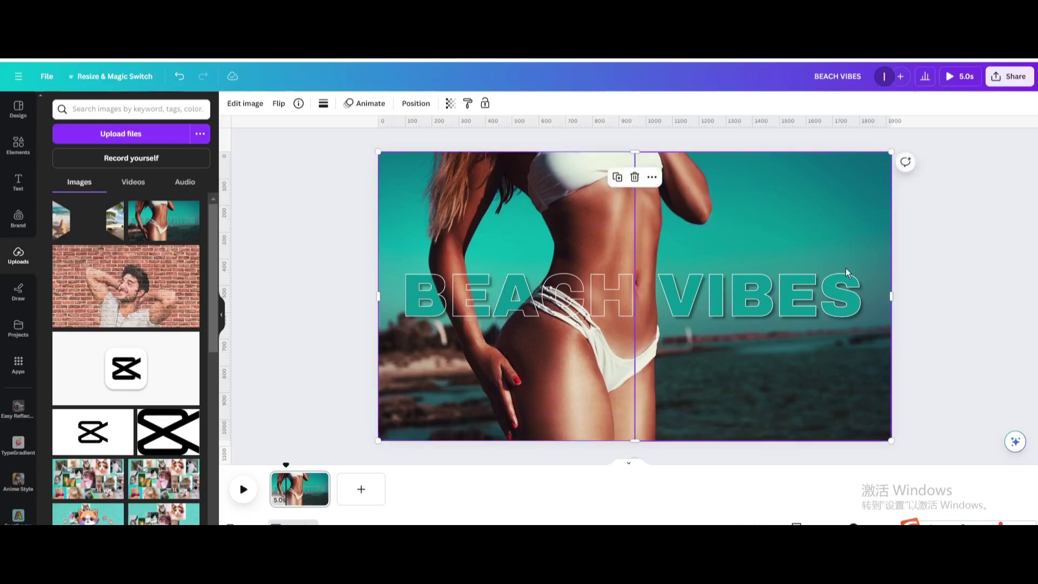
{"action": "left_click_drag", "start_coordinate": [891, 297], "coordinate": [641, 307]}
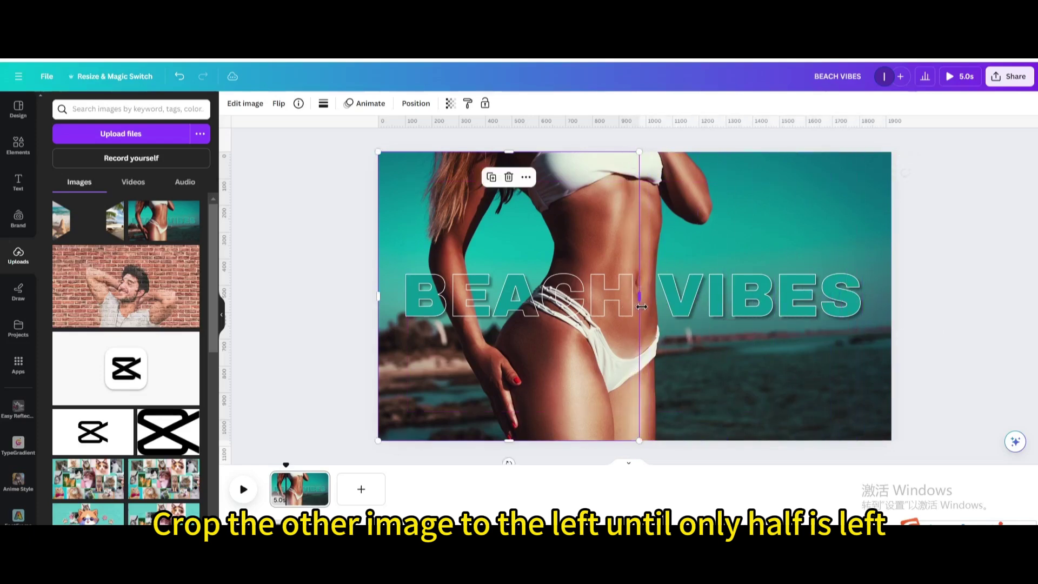
{"action": "left_click", "coordinate": [947, 244]}
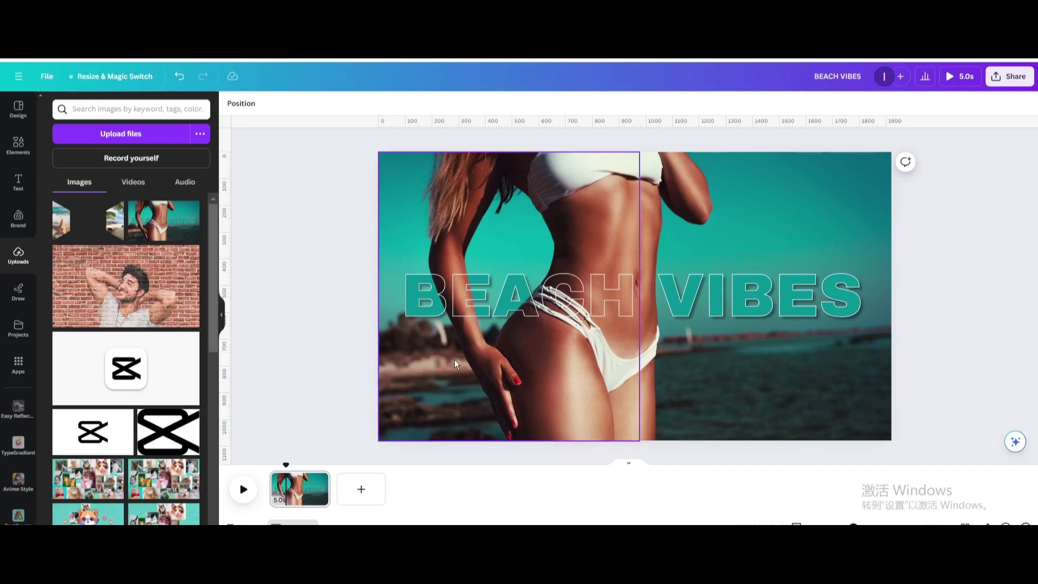
- Duplicate the page, then on page 2 slide the left and right photo halves off the edges
{"action": "left_click", "coordinate": [320, 480]}
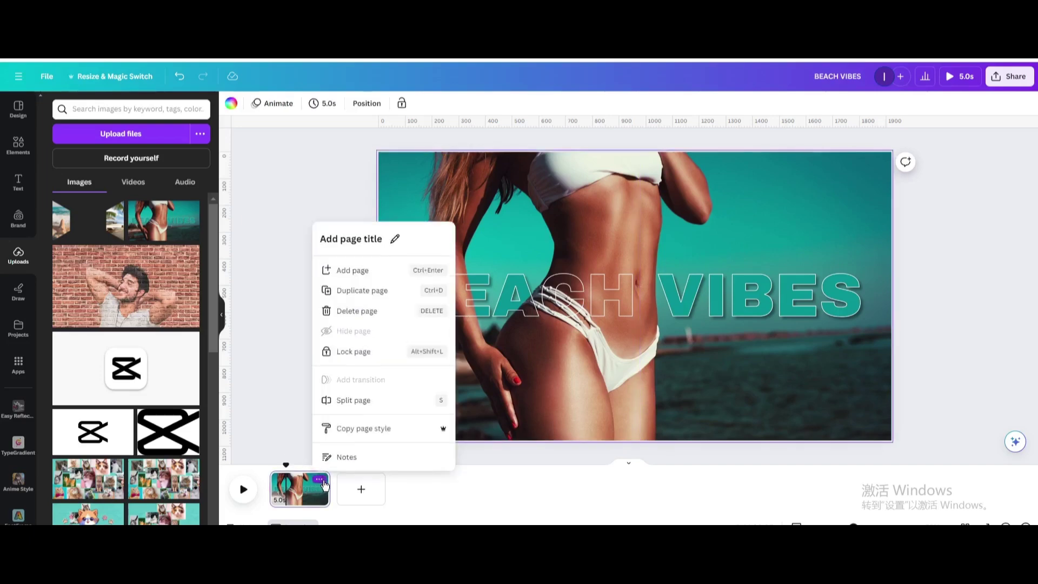
{"action": "left_click", "coordinate": [371, 295]}
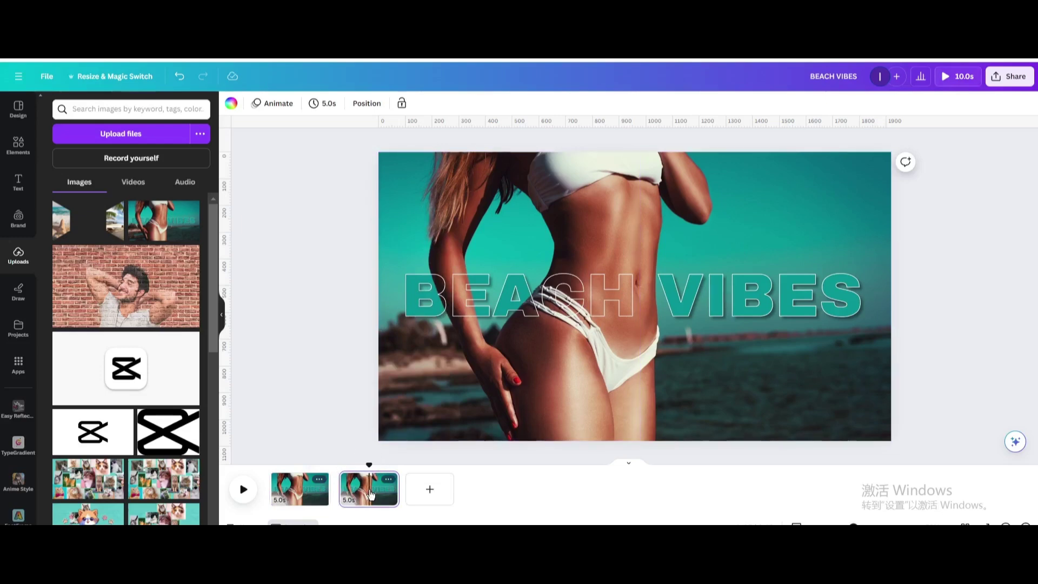
{"action": "left_click", "coordinate": [548, 313]}
{"action": "left_click_drag", "start_coordinate": [563, 315], "coordinate": [312, 319]}
{"action": "left_click", "coordinate": [698, 324]}
{"action": "left_click_drag", "start_coordinate": [694, 321], "coordinate": [939, 322]}
- Move the starfish panel left and the palm panel right to reveal the umbrella photo
{"action": "left_click", "coordinate": [583, 318]}
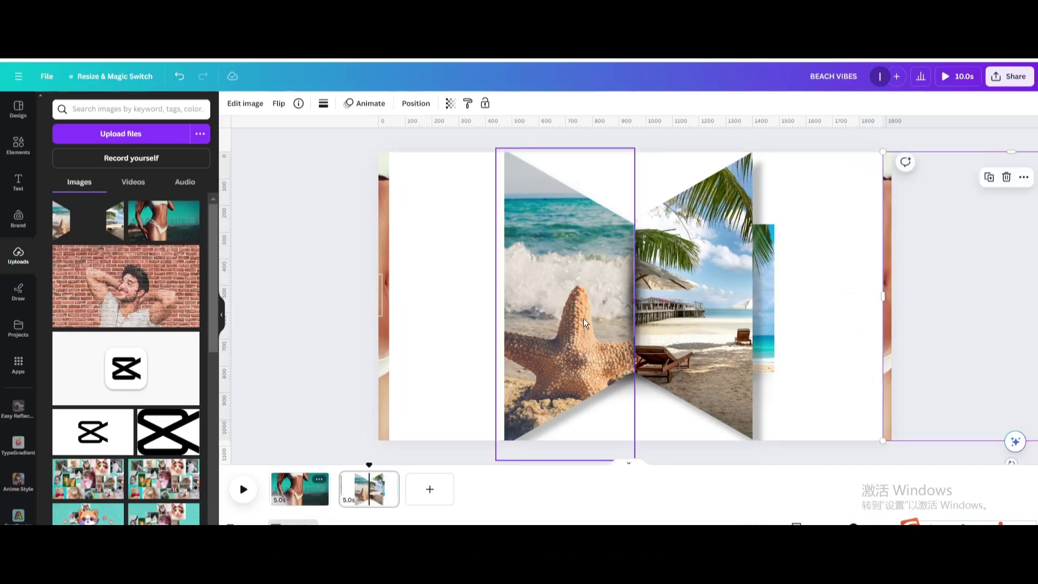
{"action": "left_click_drag", "start_coordinate": [583, 317], "coordinate": [467, 318]}
{"action": "left_click_drag", "start_coordinate": [673, 314], "coordinate": [801, 314]}
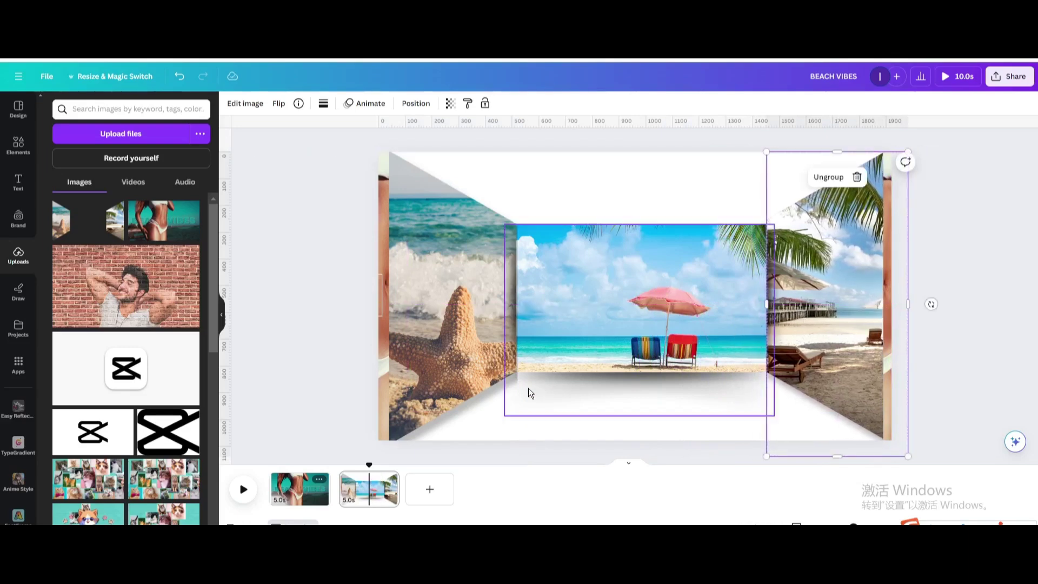
- Link the pages with a 2-second Match & Move transition and preview the design full-screen
{"action": "left_click", "coordinate": [585, 187]}
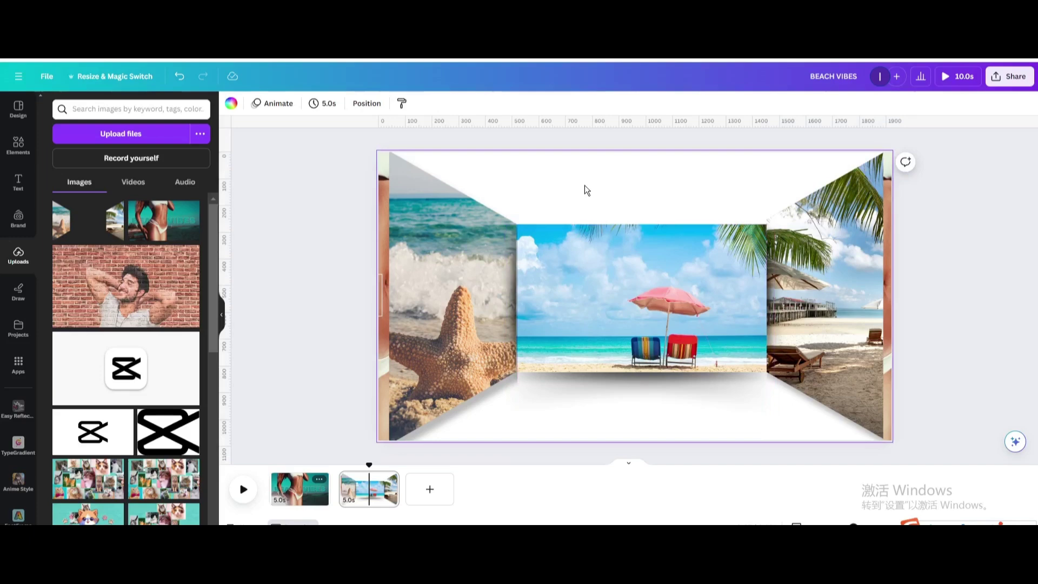
{"action": "left_click", "coordinate": [340, 498]}
{"action": "left_click", "coordinate": [68, 294]}
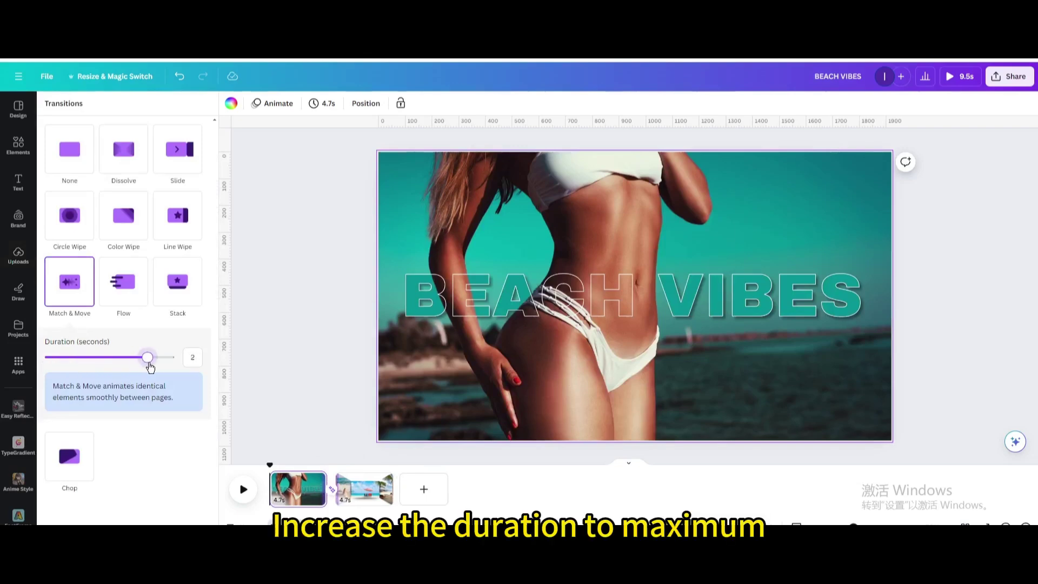
{"action": "left_click", "coordinate": [296, 322]}
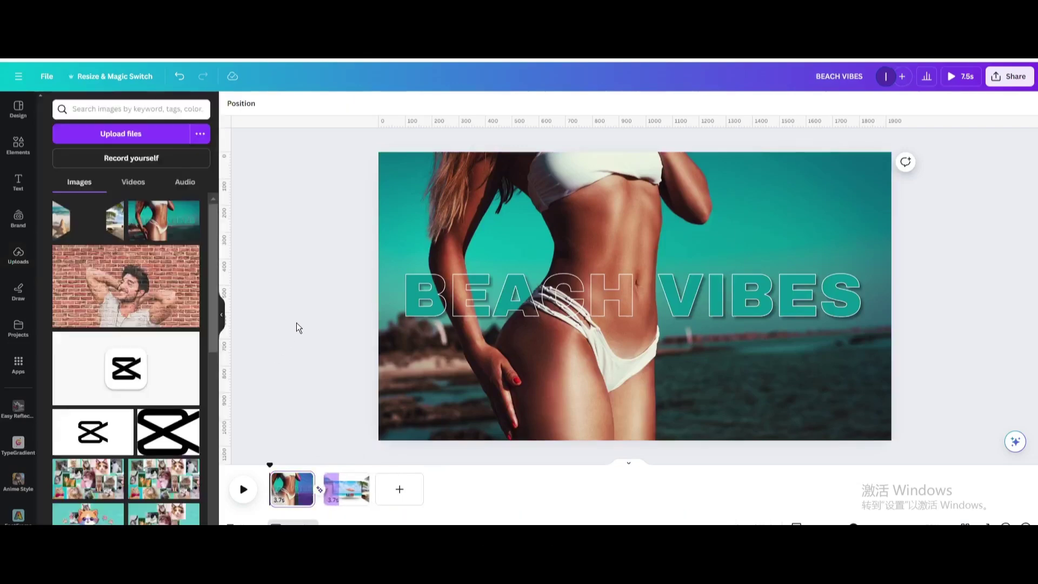
{"action": "left_click", "coordinate": [961, 81]}
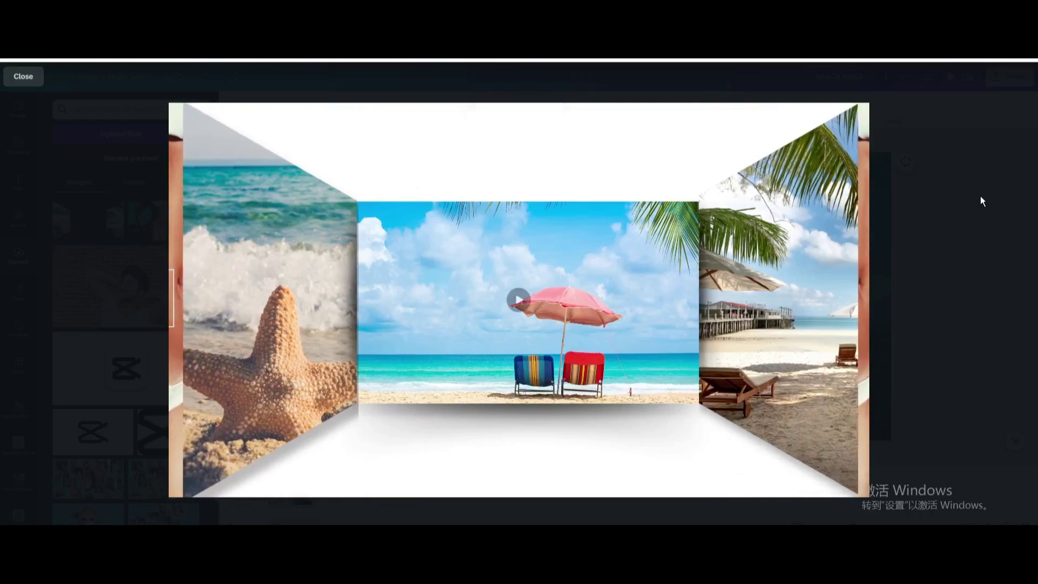
- Exit the preview and download the design with MP4 Video as the file type
{"action": "key", "text": "Escape"}
{"action": "left_click", "coordinate": [1009, 76]}
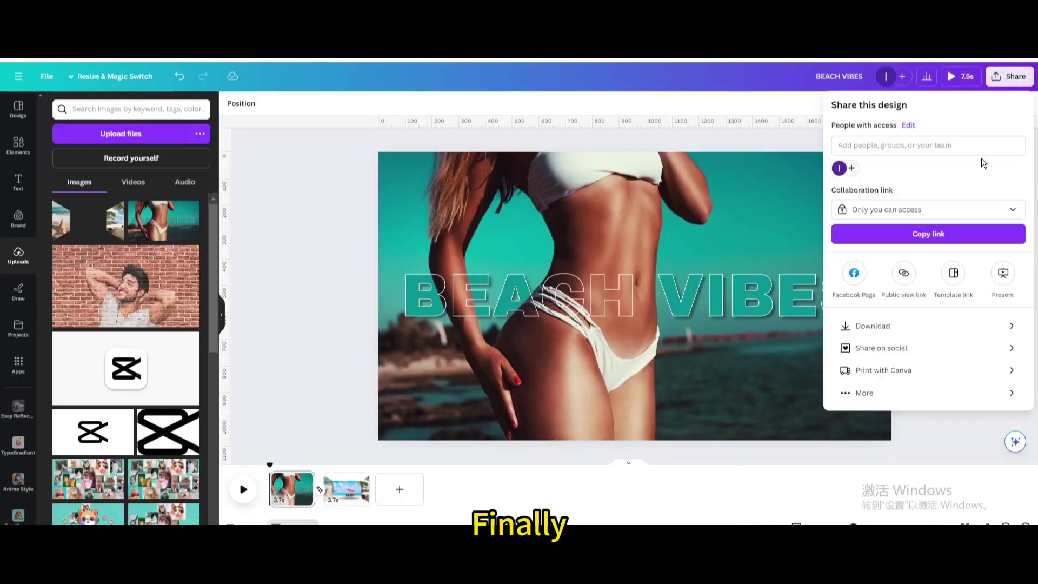
{"action": "left_click", "coordinate": [867, 342]}
{"action": "left_click", "coordinate": [1022, 78]}
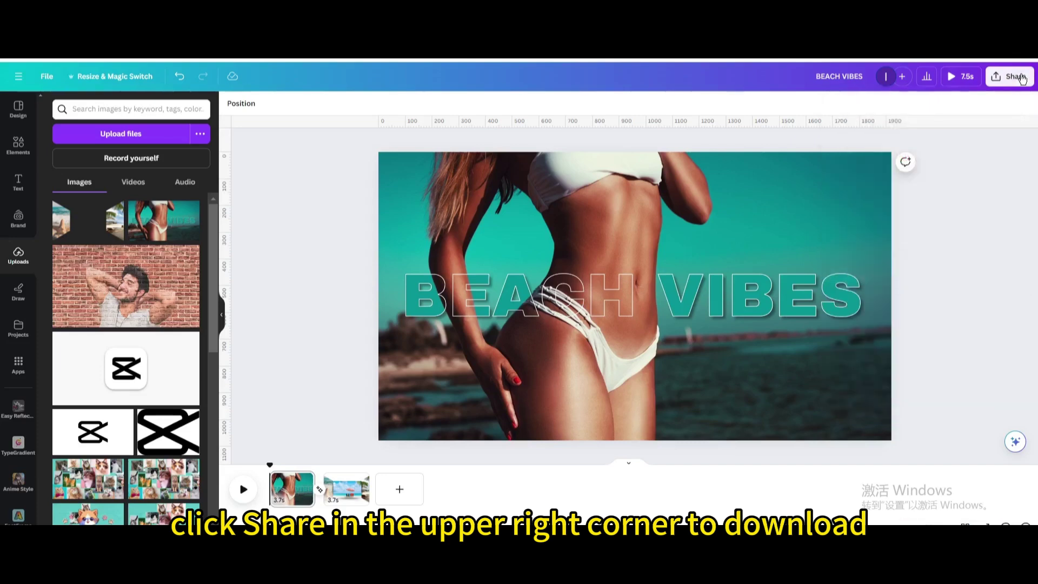
{"action": "left_click", "coordinate": [1017, 77]}
{"action": "left_click", "coordinate": [873, 326]}
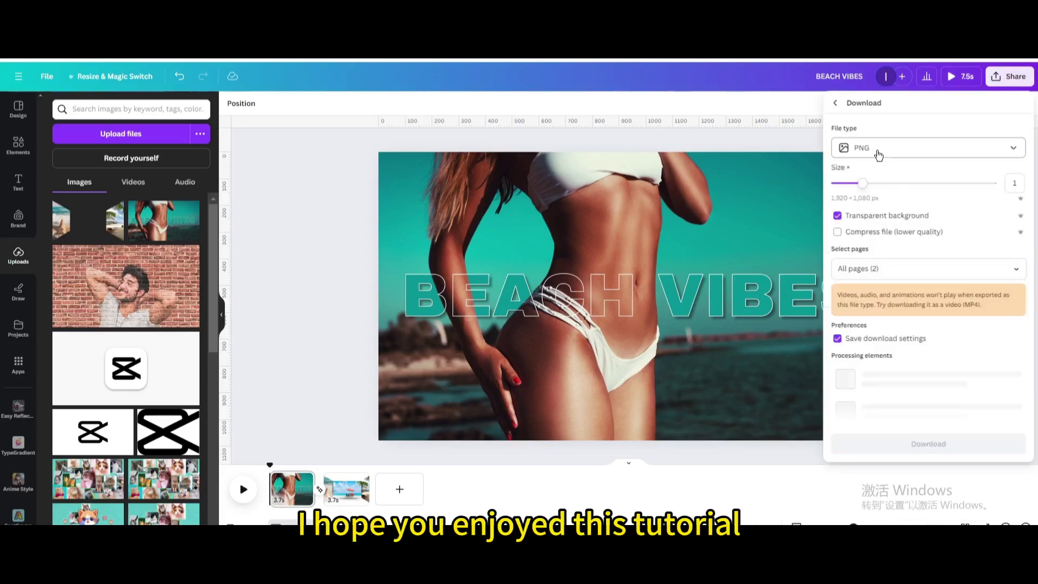
{"action": "left_click", "coordinate": [877, 151]}
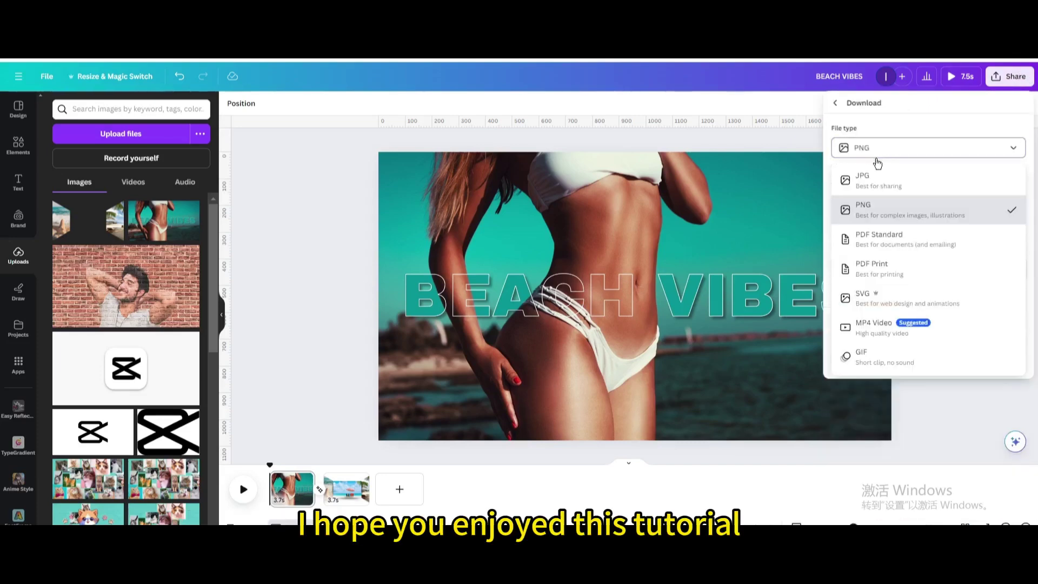
{"action": "left_click", "coordinate": [874, 324]}
{"action": "left_click", "coordinate": [927, 319]}
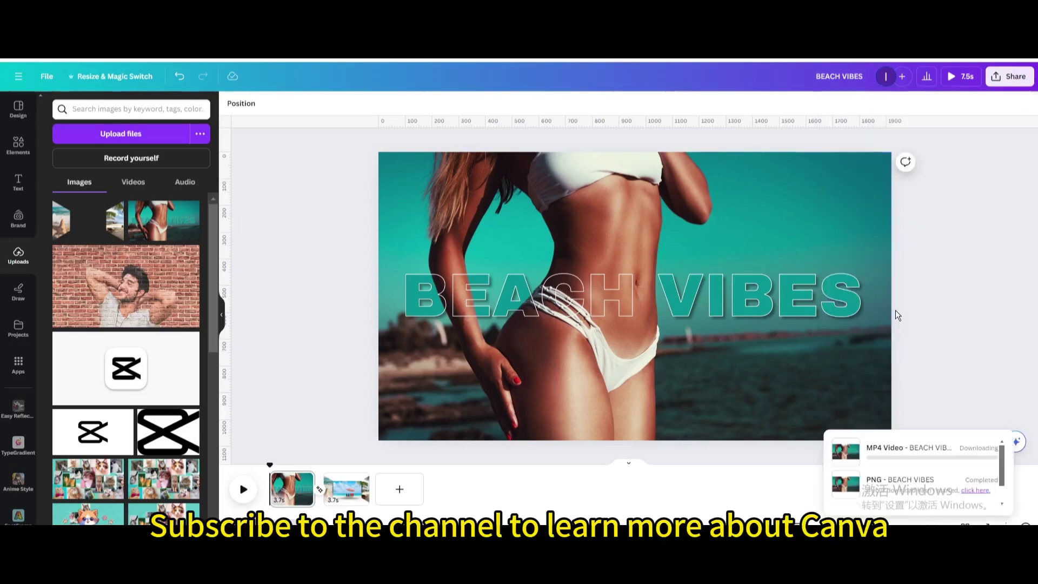